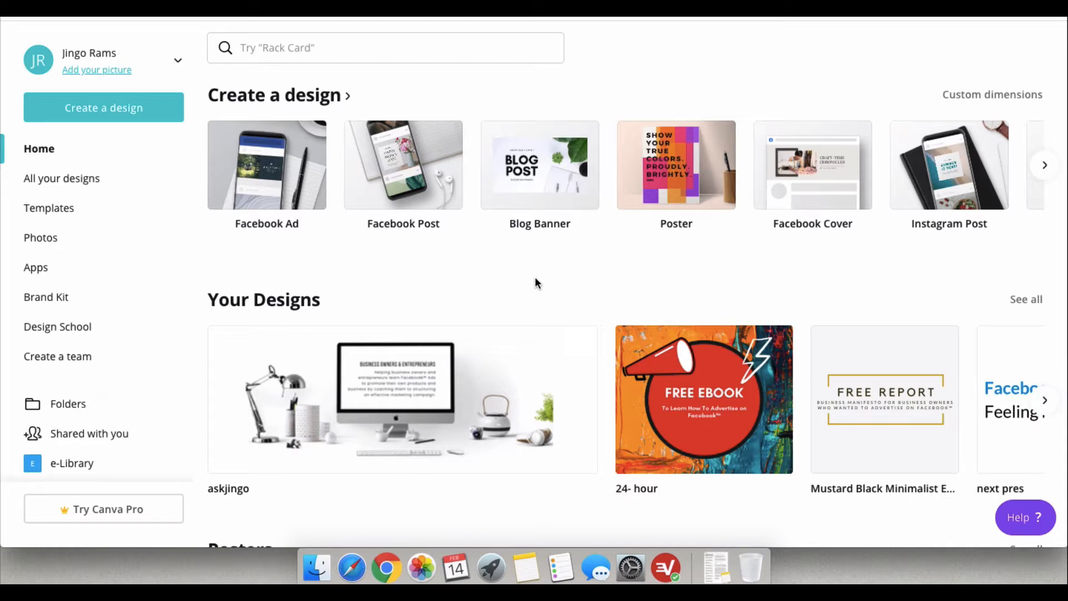
Open the existing askjingo design to view it and return to the home page.
{"action": "scroll", "coordinate": [556, 282], "scroll_direction": "down", "scroll_amount": 1}
{"action": "left_click", "coordinate": [556, 295]}
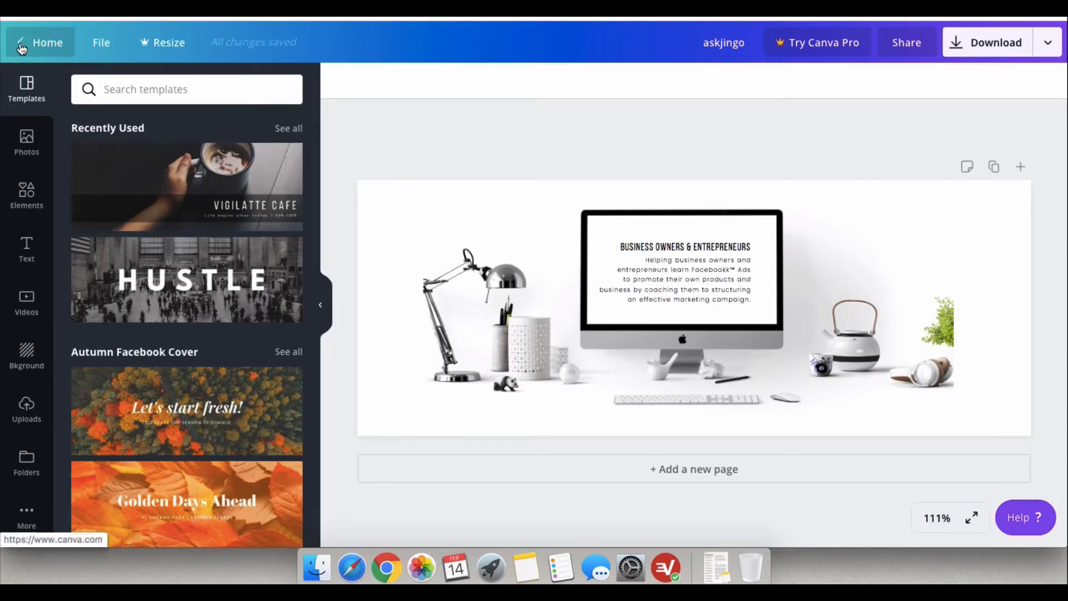
{"action": "left_click", "coordinate": [45, 43]}
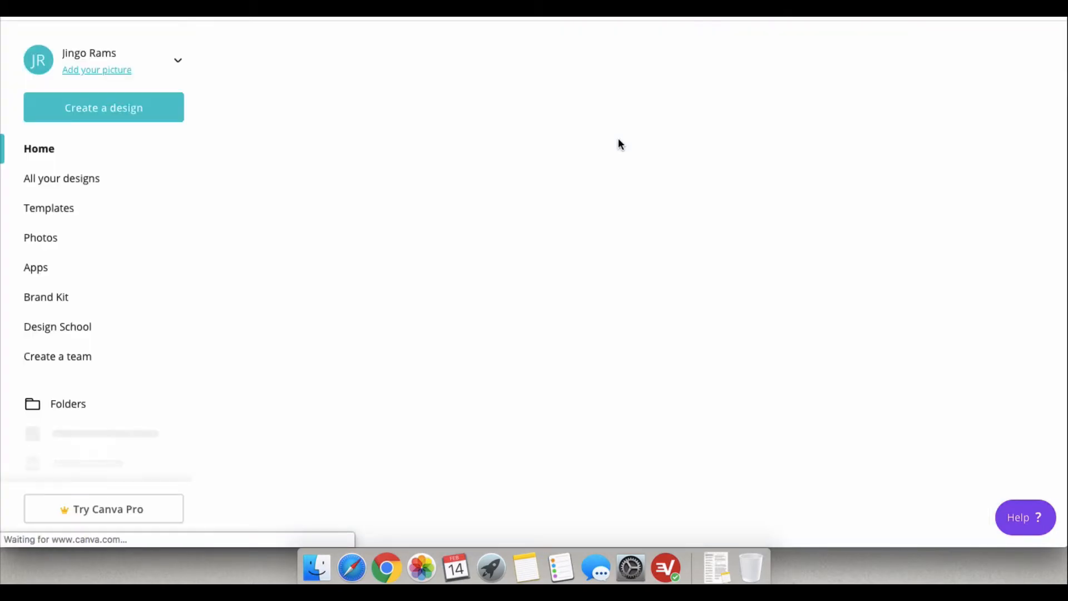
Open the full list of design types and examine the categories from Social Media through Ads.
{"action": "scroll", "coordinate": [866, 234], "scroll_direction": "down", "scroll_amount": 3}
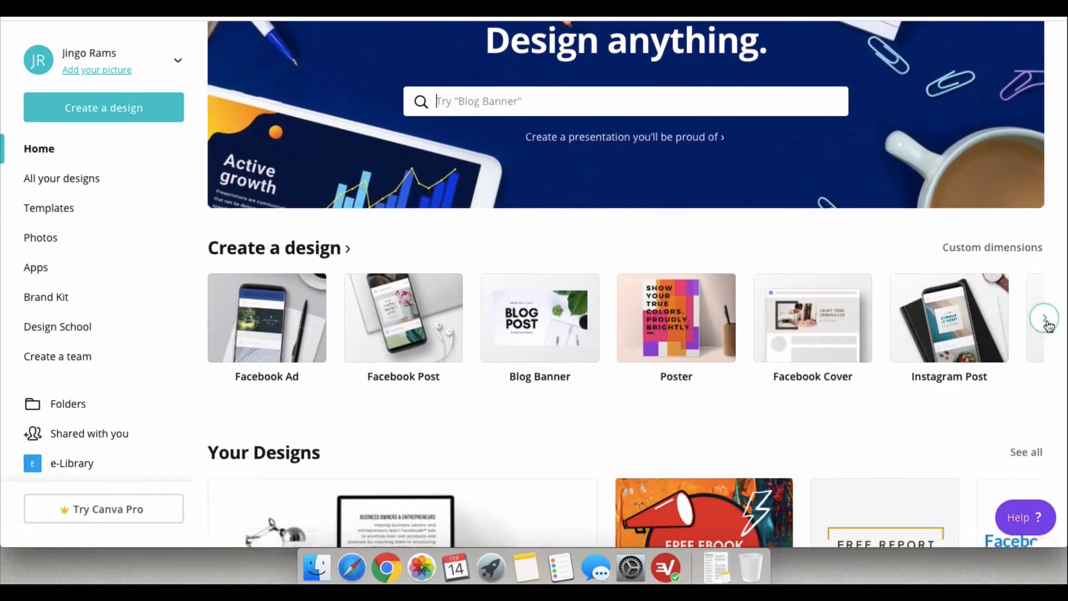
{"action": "left_click", "coordinate": [1044, 318]}
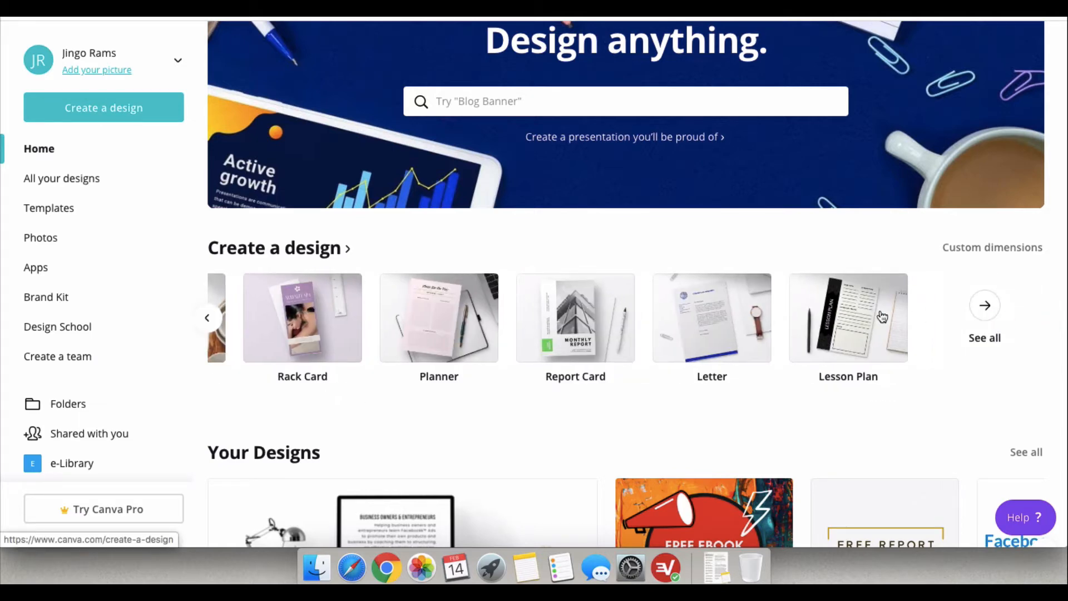
{"action": "left_click", "coordinate": [984, 305]}
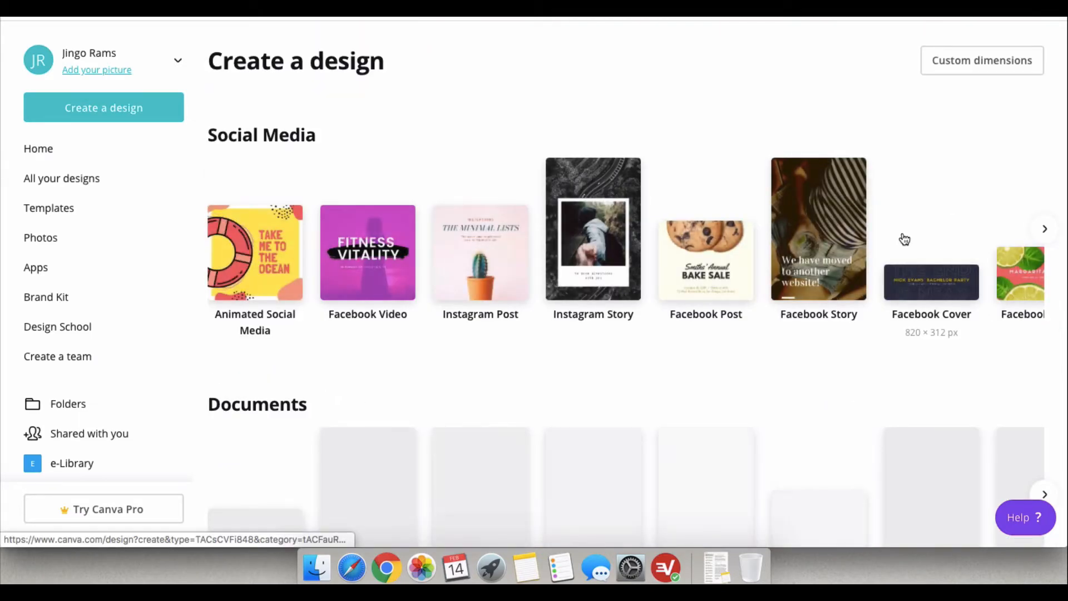
{"action": "scroll", "coordinate": [673, 363], "scroll_direction": "down", "scroll_amount": 8}
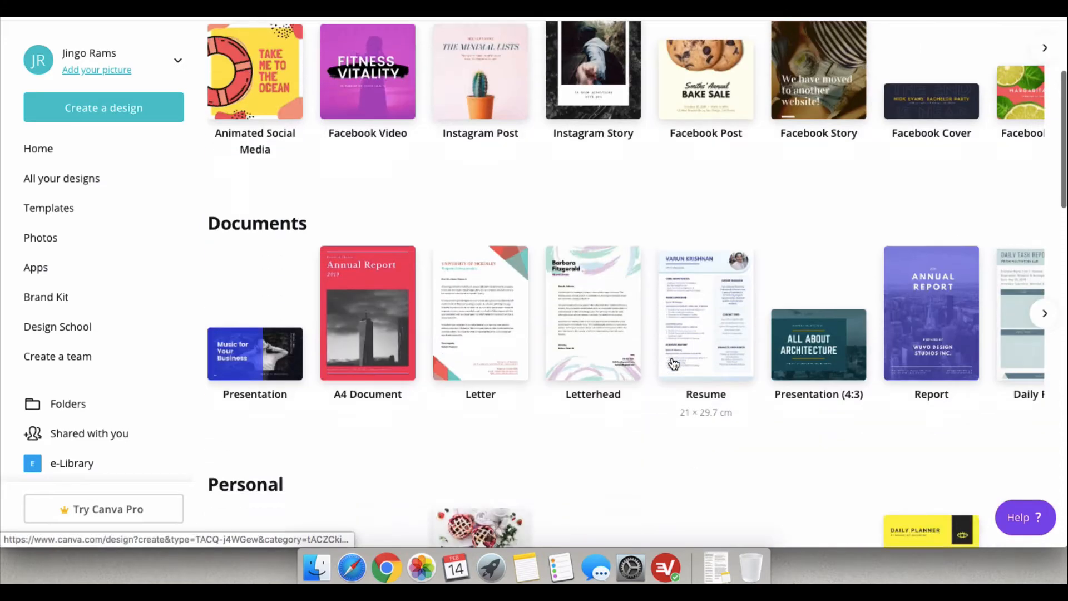
{"action": "scroll", "coordinate": [673, 362], "scroll_direction": "down", "scroll_amount": 10}
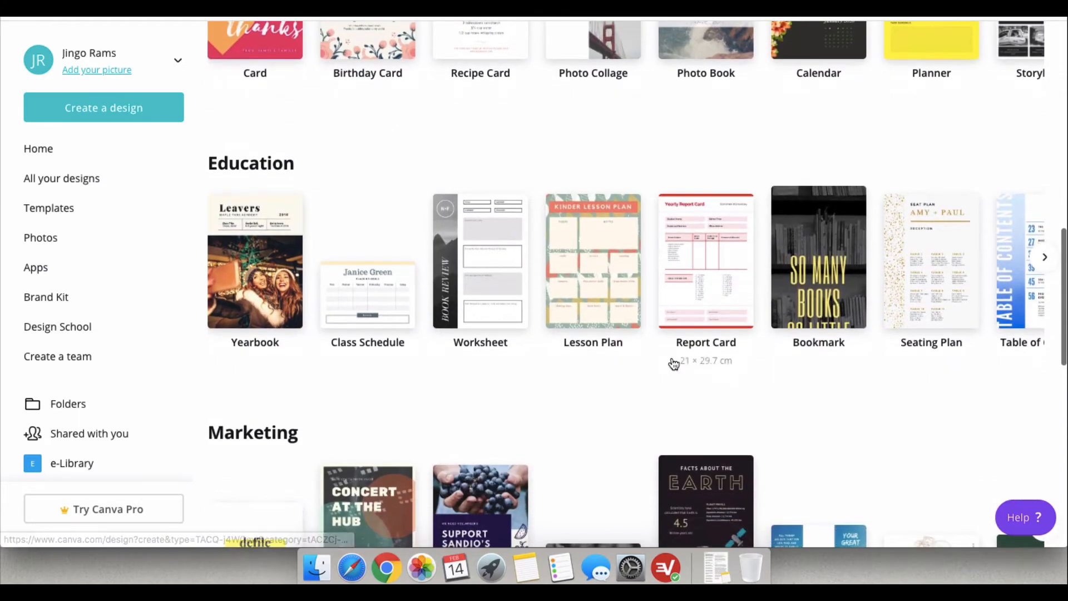
{"action": "scroll", "coordinate": [673, 362], "scroll_direction": "down", "scroll_amount": 7}
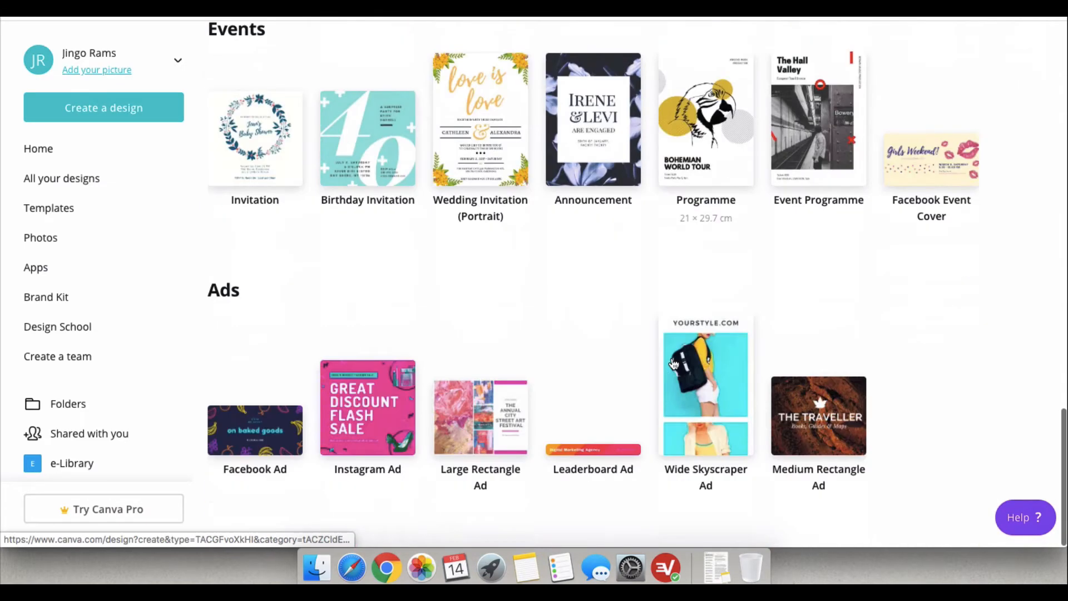
{"action": "scroll", "coordinate": [625, 345], "scroll_direction": "up", "scroll_amount": 10}
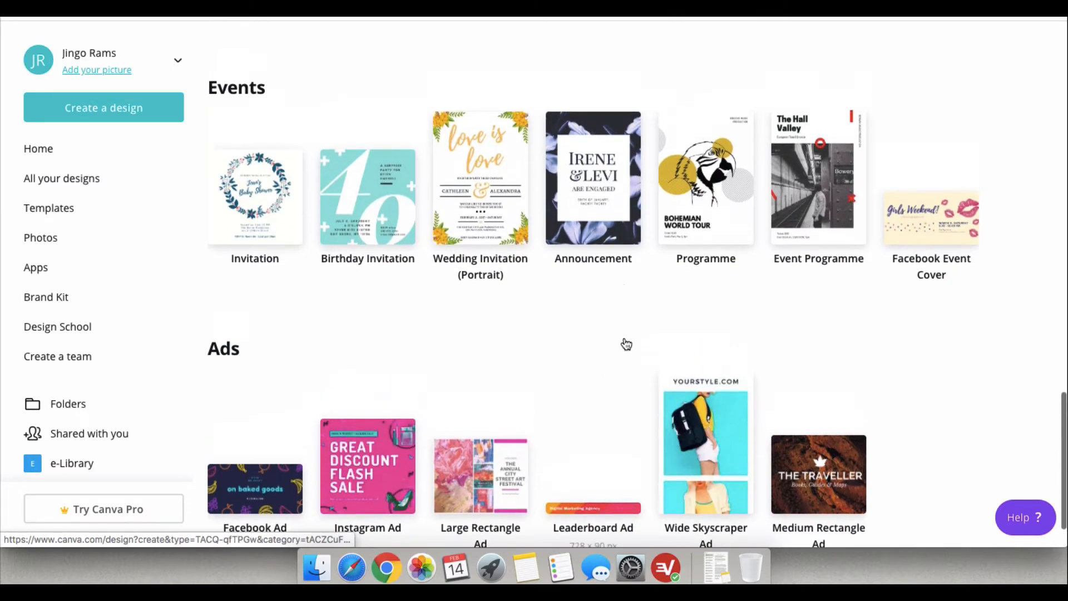
{"action": "scroll", "coordinate": [626, 344], "scroll_direction": "up", "scroll_amount": 6}
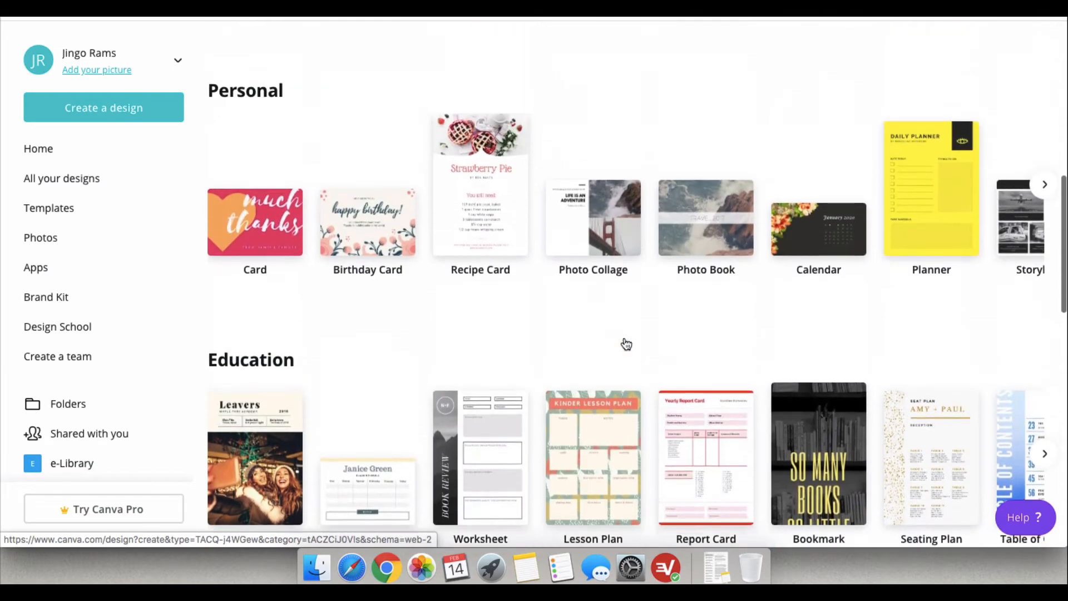
{"action": "scroll", "coordinate": [625, 344], "scroll_direction": "down", "scroll_amount": 9}
{"action": "scroll", "coordinate": [625, 344], "scroll_direction": "down", "scroll_amount": 6}
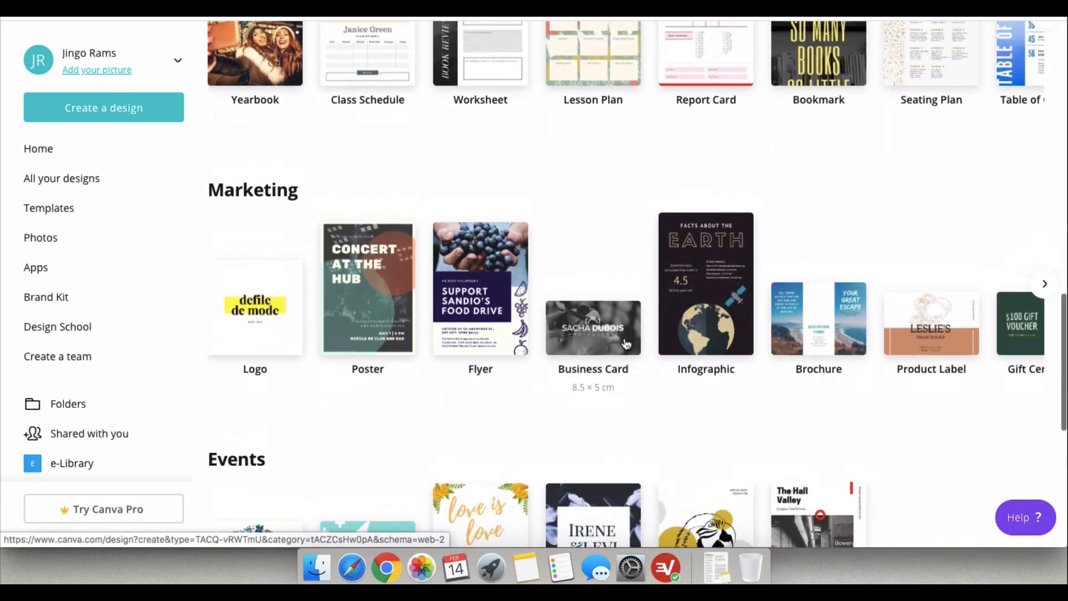
{"action": "scroll", "coordinate": [626, 345], "scroll_direction": "up", "scroll_amount": 15}
{"action": "scroll", "coordinate": [626, 345], "scroll_direction": "up", "scroll_amount": 6}
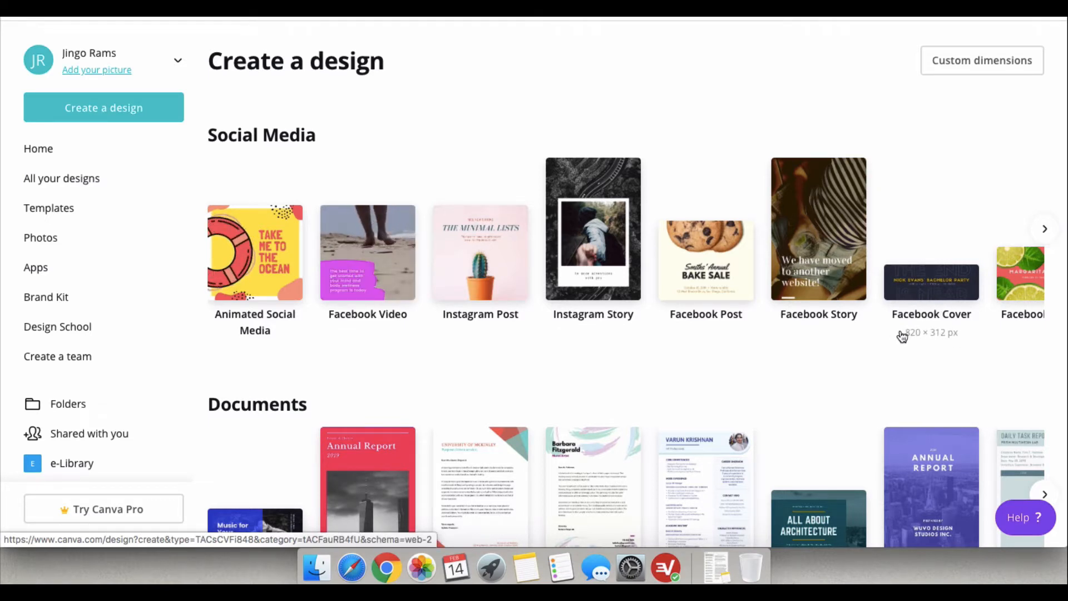
Start a Facebook Cover design from the HUSTLE template and delete its background photo.
{"action": "left_click", "coordinate": [940, 290]}
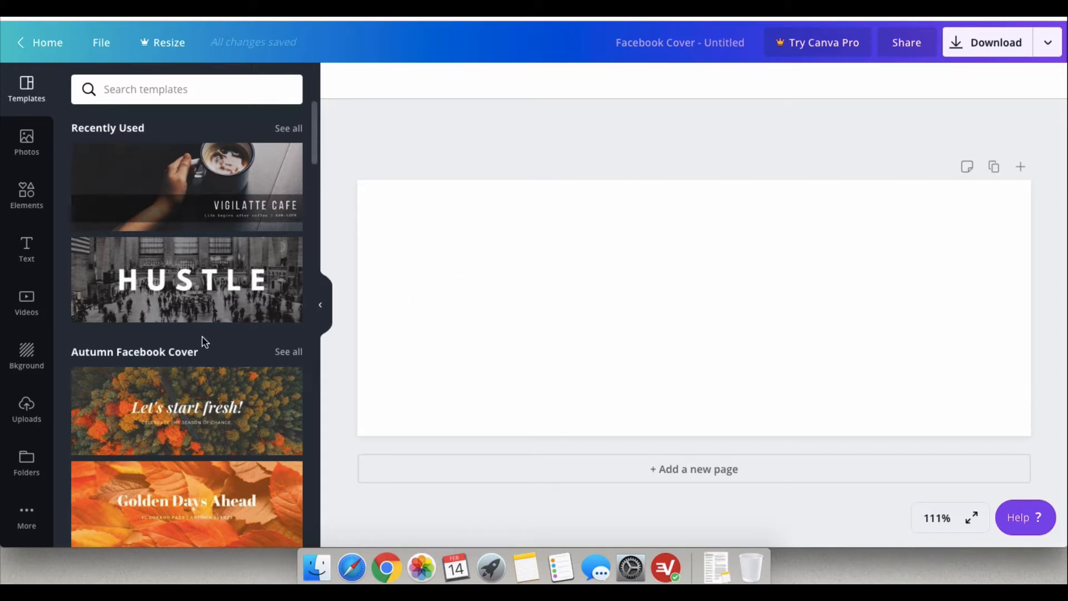
{"action": "left_click", "coordinate": [234, 287]}
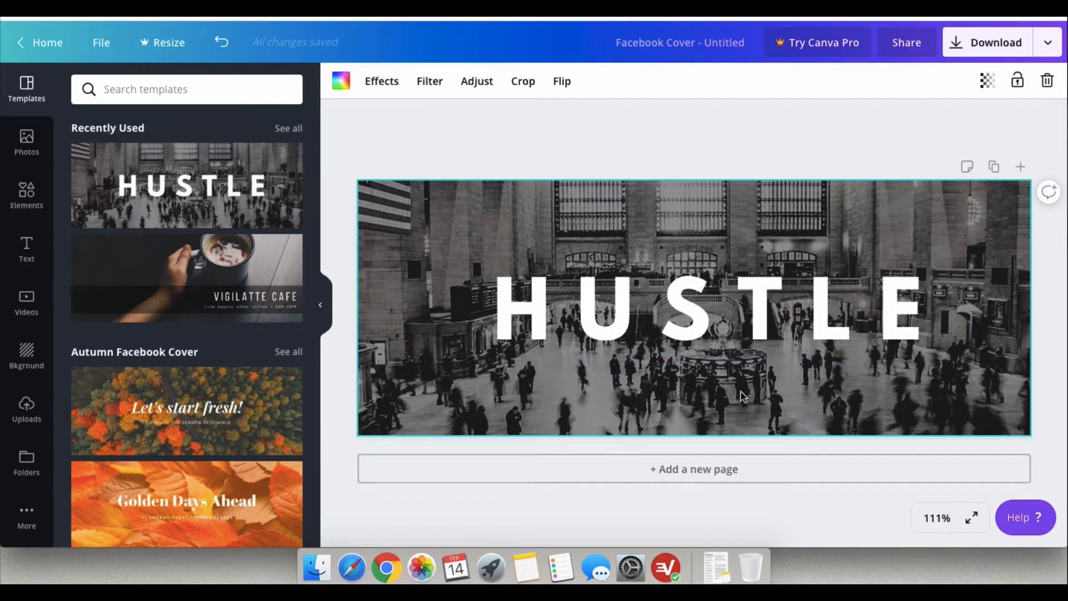
{"action": "left_click", "coordinate": [1045, 82]}
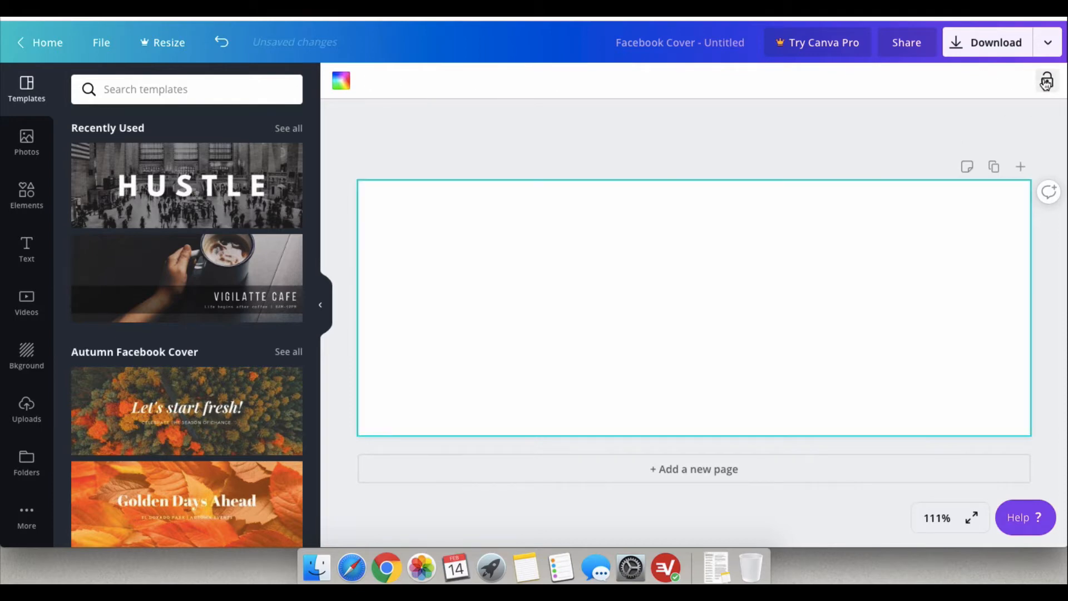
Insert the recently used photo of the woman working at a laptop and stretch it to fill the whole cover.
{"action": "left_click", "coordinate": [28, 144]}
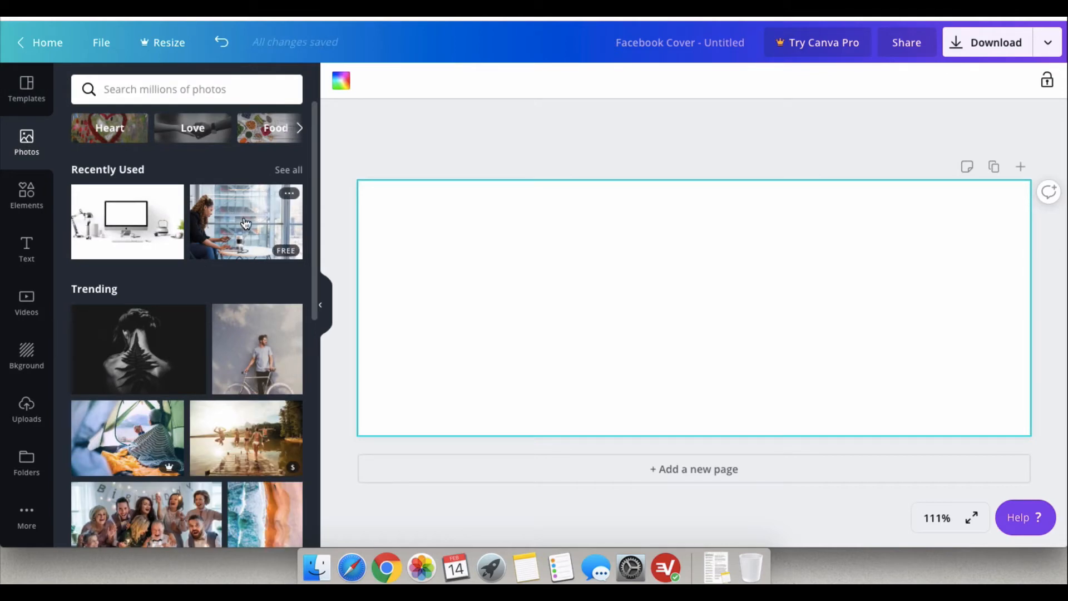
{"action": "left_click", "coordinate": [237, 223]}
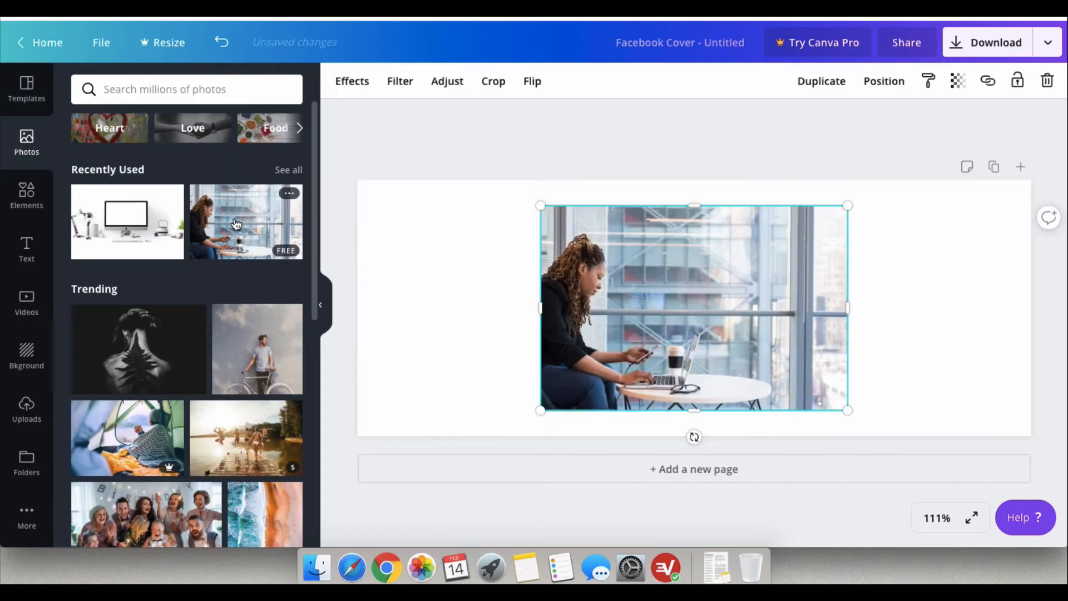
{"action": "left_click_drag", "start_coordinate": [642, 265], "coordinate": [464, 240]}
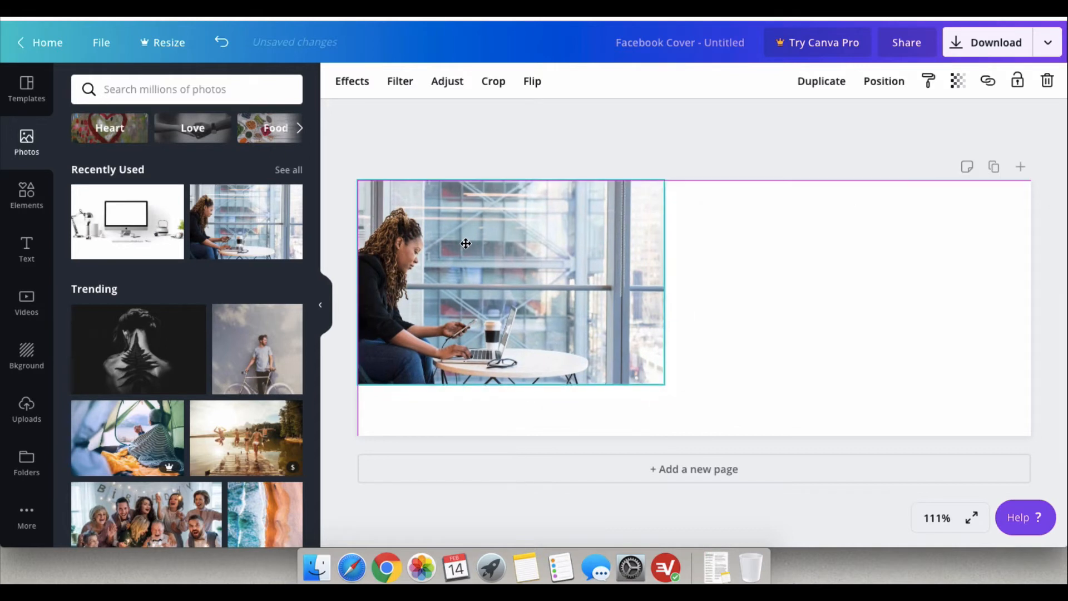
{"action": "left_click_drag", "start_coordinate": [666, 284], "coordinate": [1032, 297]}
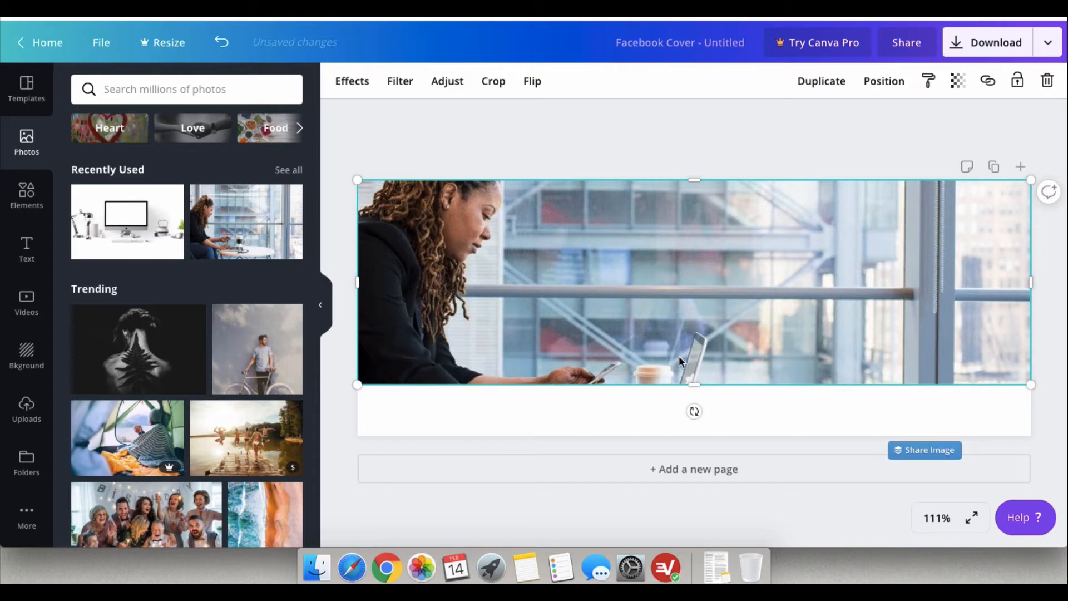
{"action": "left_click_drag", "start_coordinate": [691, 381], "coordinate": [692, 433]}
Add a heading reading "21" and delete the template's HUSTLE text behind it.
{"action": "left_click", "coordinate": [37, 249]}
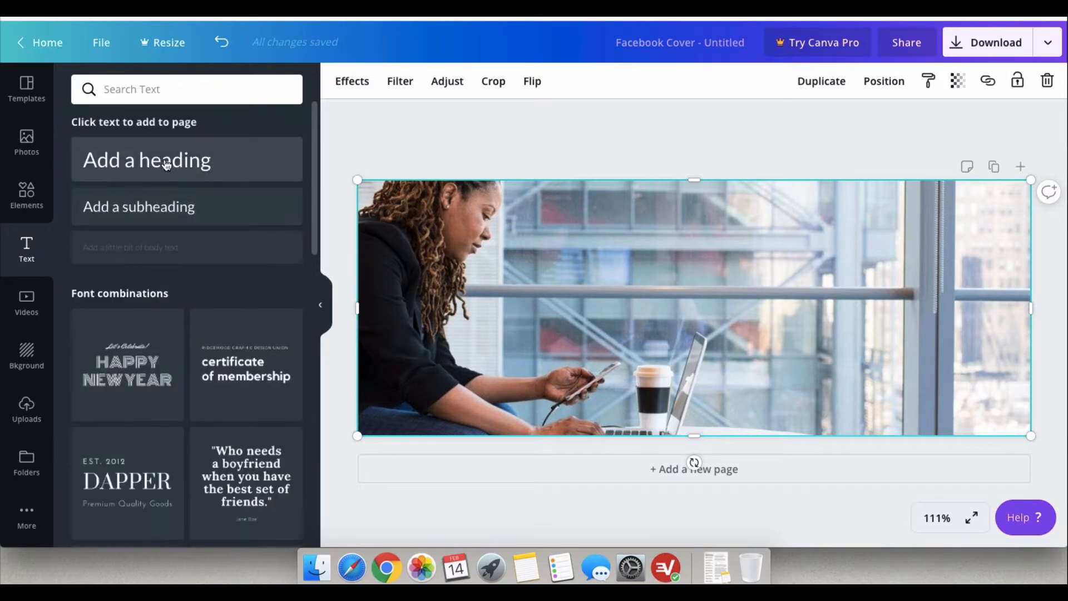
{"action": "left_click", "coordinate": [166, 161]}
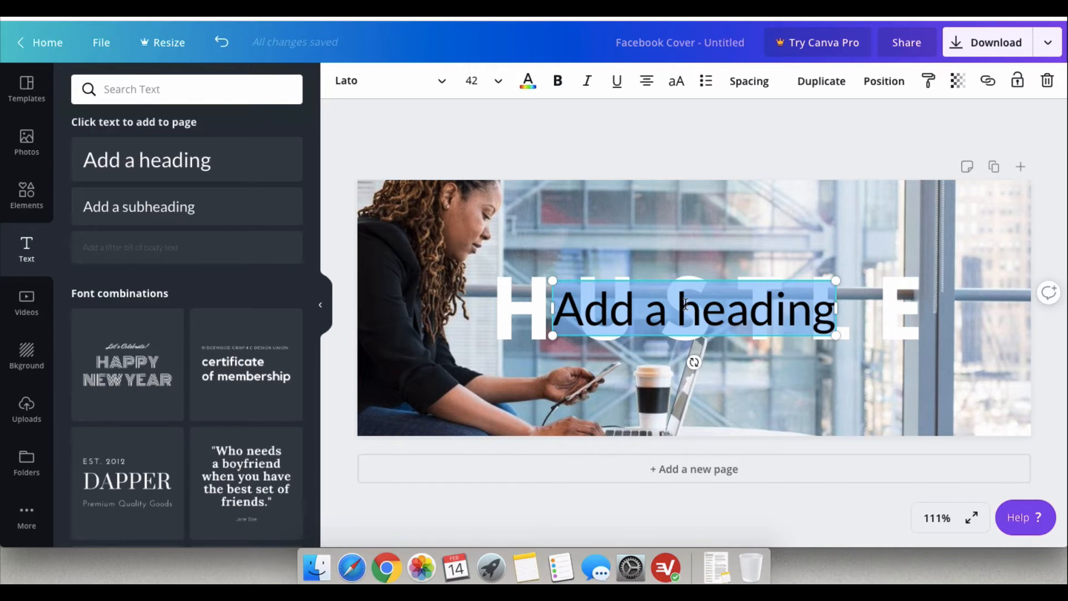
{"action": "type", "text": "21"}
{"action": "left_click", "coordinate": [828, 318]}
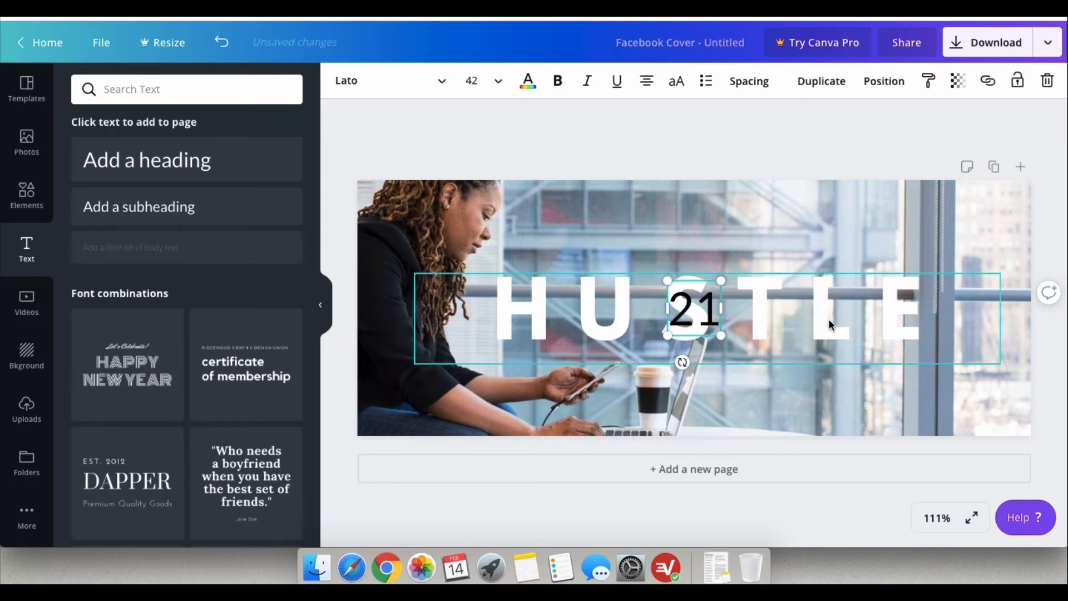
{"action": "left_click", "coordinate": [1046, 88]}
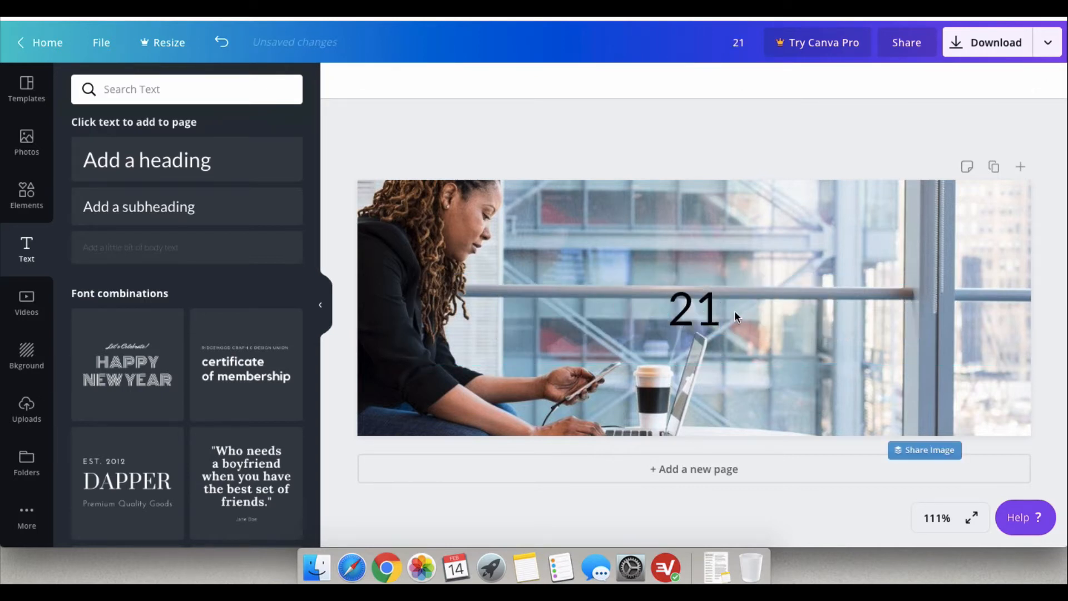
Extend the heading text to read "21DaysFBAdsChallenge".
{"action": "left_click", "coordinate": [712, 310]}
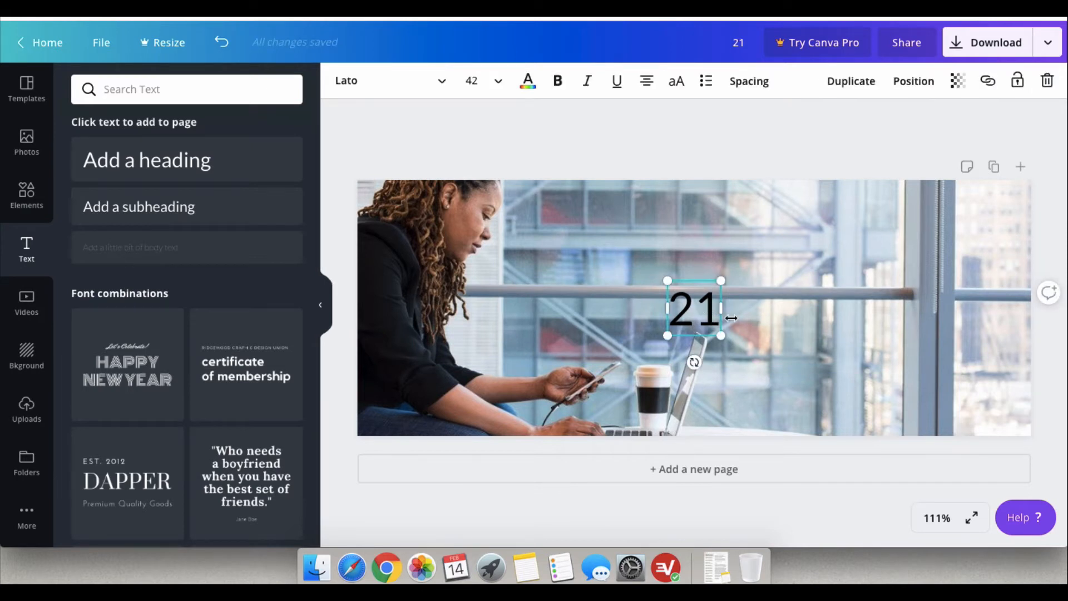
{"action": "type", "text": "Da"}
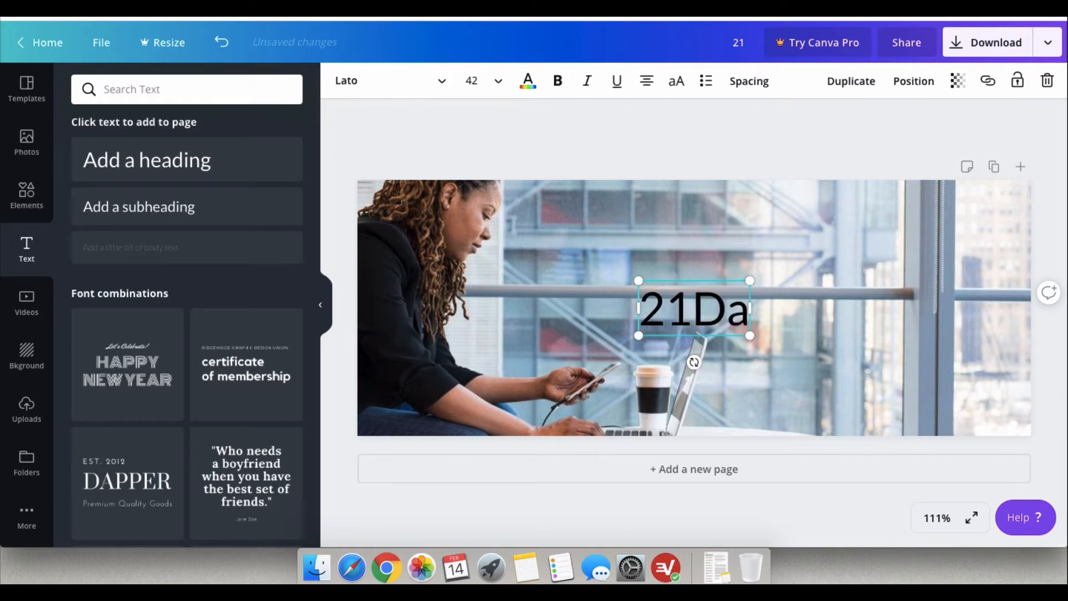
{"action": "type", "text": "ysFBAds"}
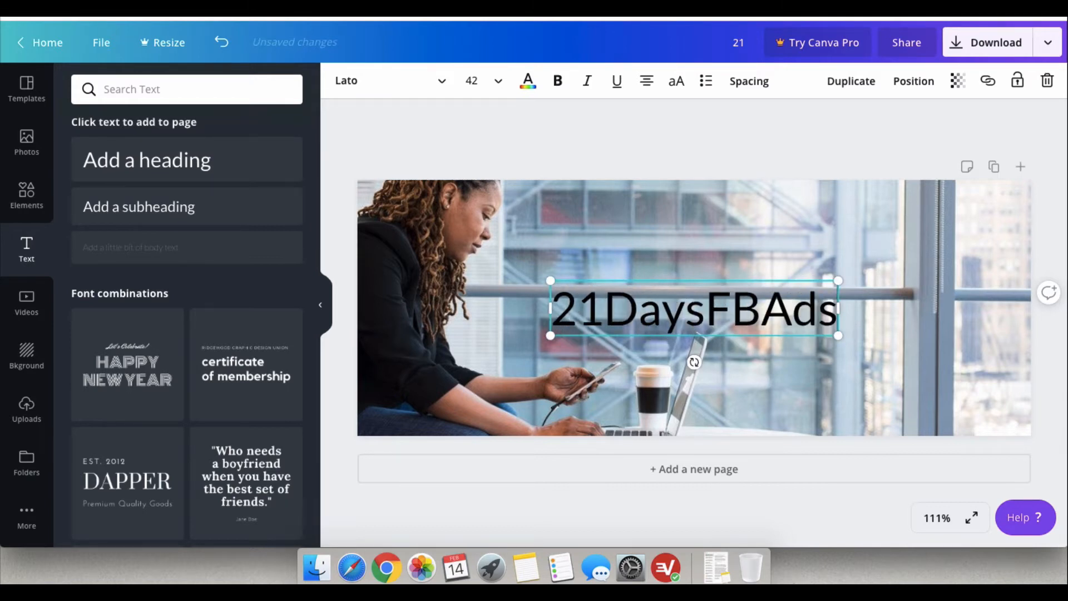
{"action": "type", "text": "Challen"}
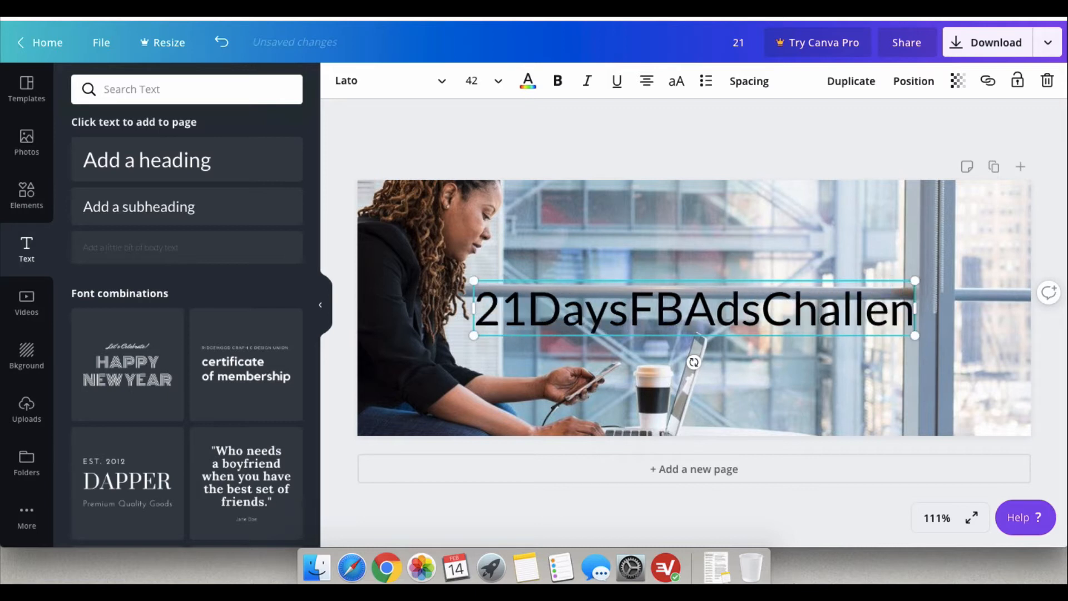
{"action": "type", "text": "ge"}
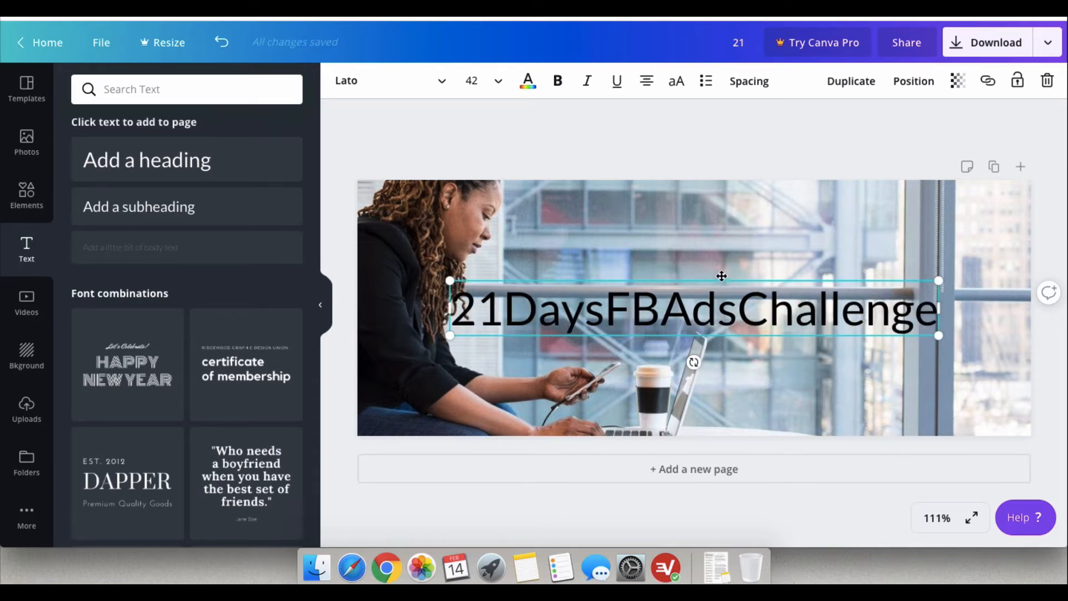
{"action": "mouse_move", "coordinate": [722, 276]}
{"action": "left_mouse_down"}
{"action": "mouse_move", "coordinate": [738, 277]}
{"action": "mouse_move", "coordinate": [720, 276]}
{"action": "left_mouse_up"}
{"action": "left_click", "coordinate": [750, 246]}
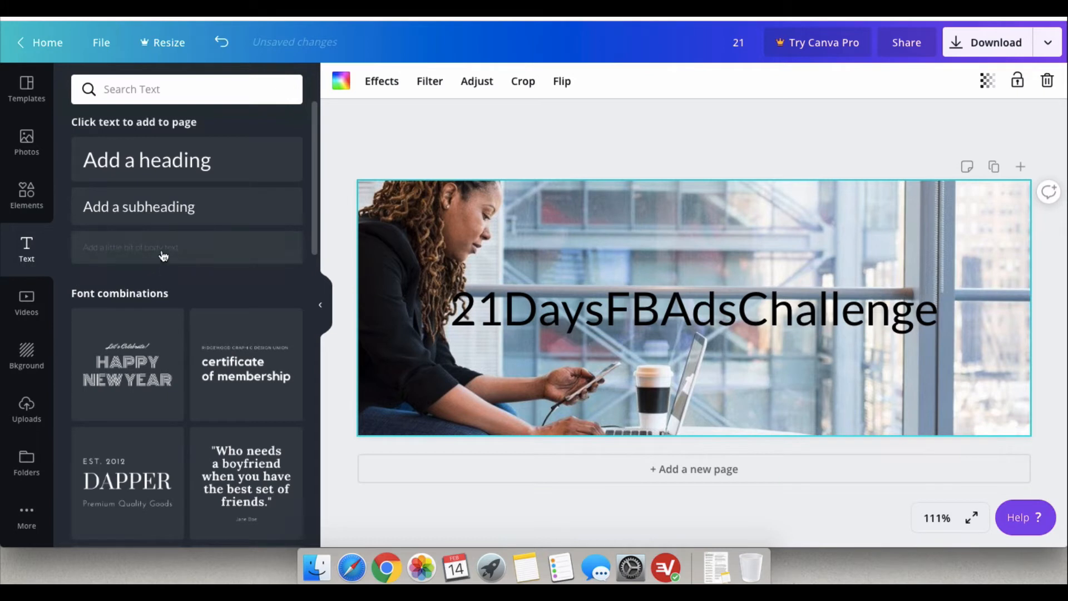
Add a square shape and resize it into a thin band spanning the full width along the cover's bottom edge.
{"action": "left_click", "coordinate": [26, 192]}
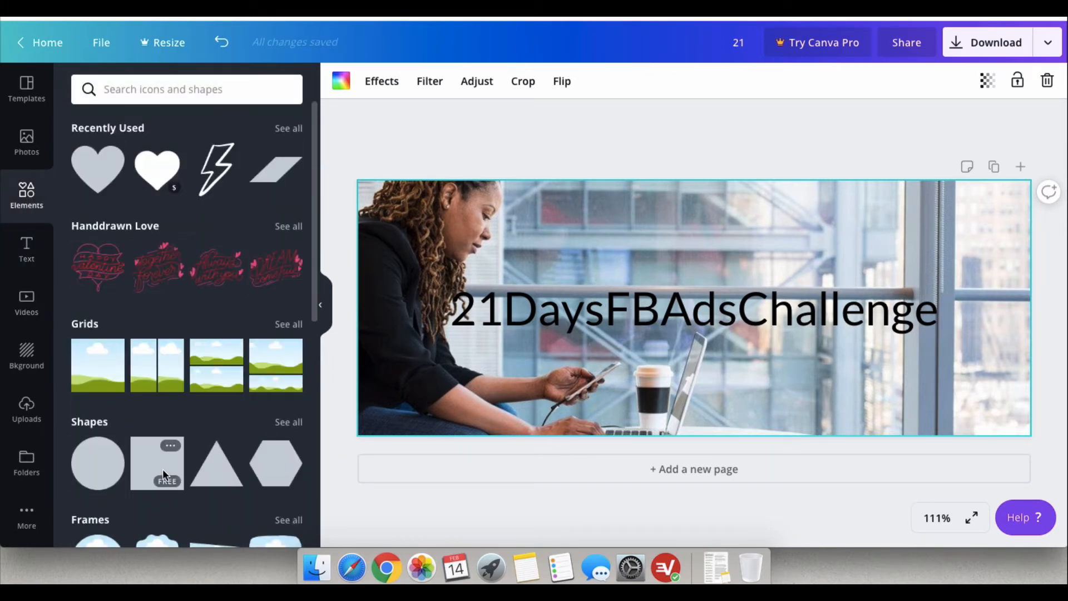
{"action": "left_click", "coordinate": [161, 468]}
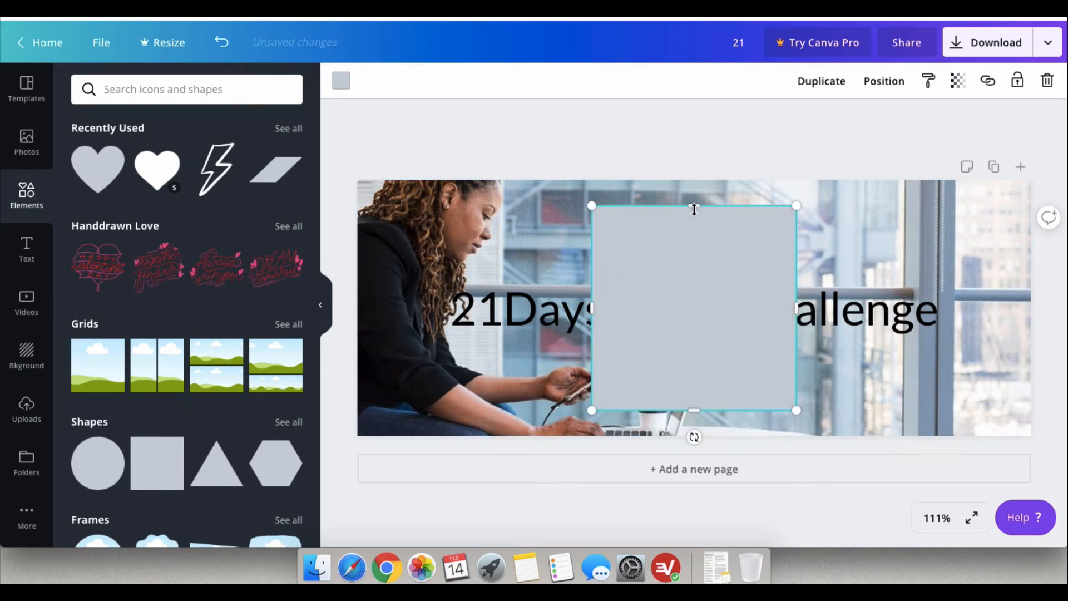
{"action": "left_click_drag", "start_coordinate": [693, 206], "coordinate": [699, 373]}
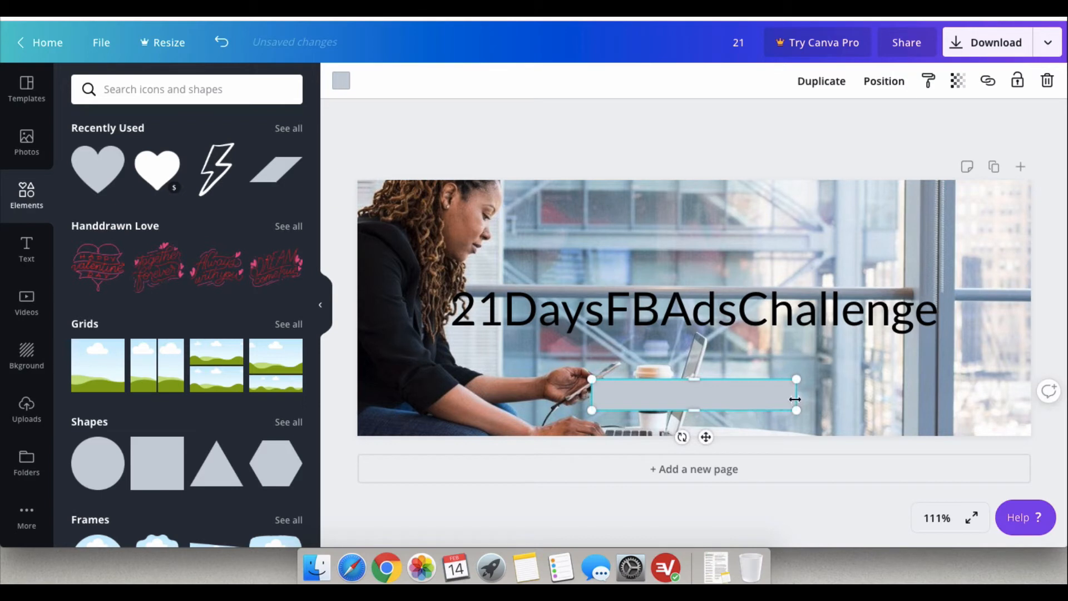
{"action": "left_click_drag", "start_coordinate": [796, 410], "coordinate": [963, 438]}
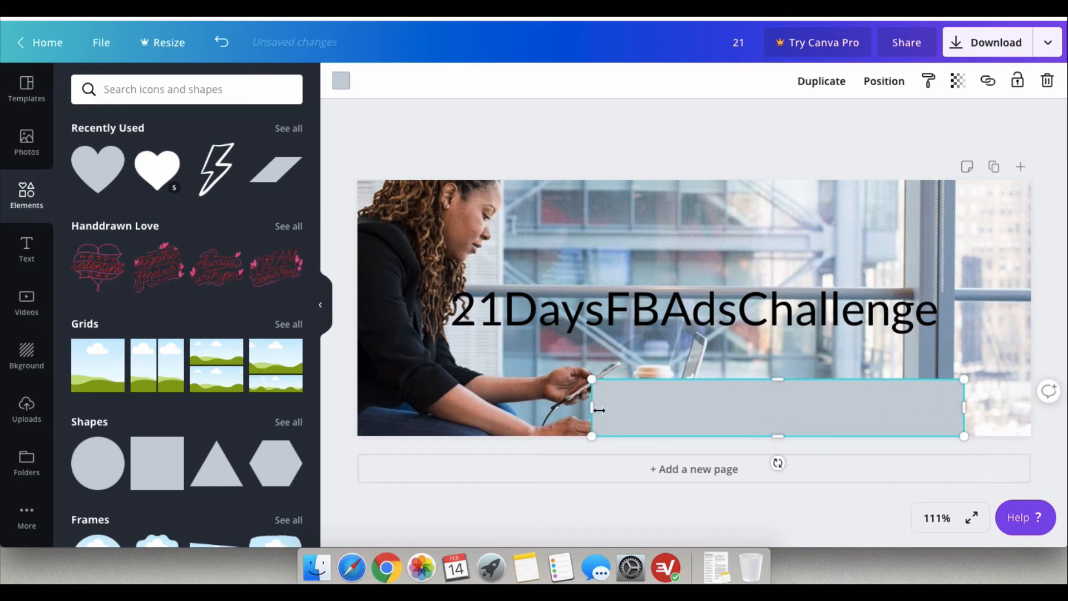
{"action": "left_click_drag", "start_coordinate": [592, 407], "coordinate": [358, 407]}
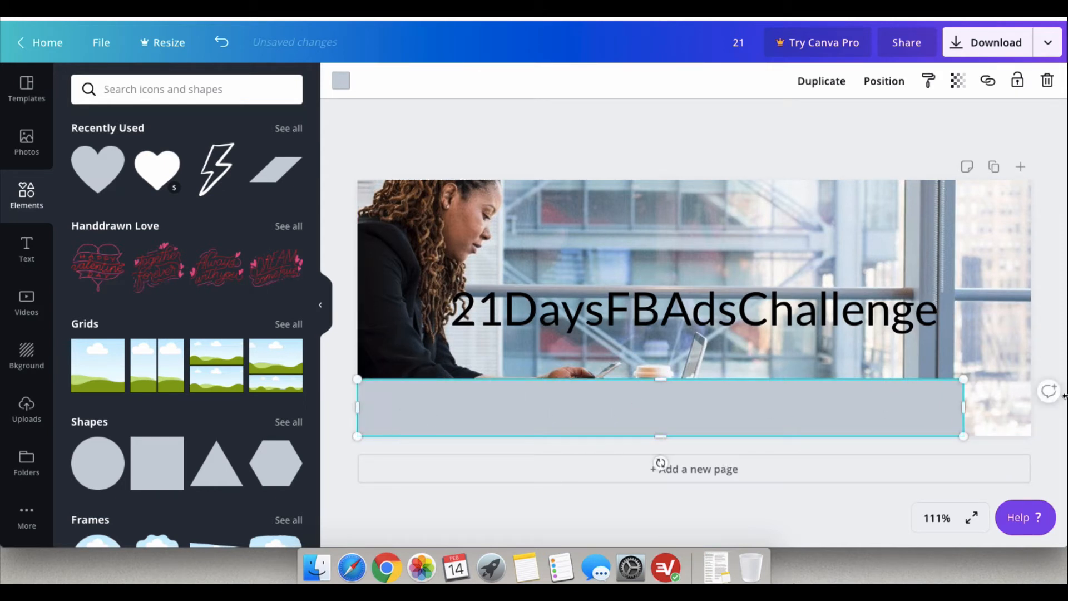
{"action": "left_click_drag", "start_coordinate": [963, 407], "coordinate": [1030, 406]}
{"action": "left_click_drag", "start_coordinate": [695, 379], "coordinate": [694, 389]}
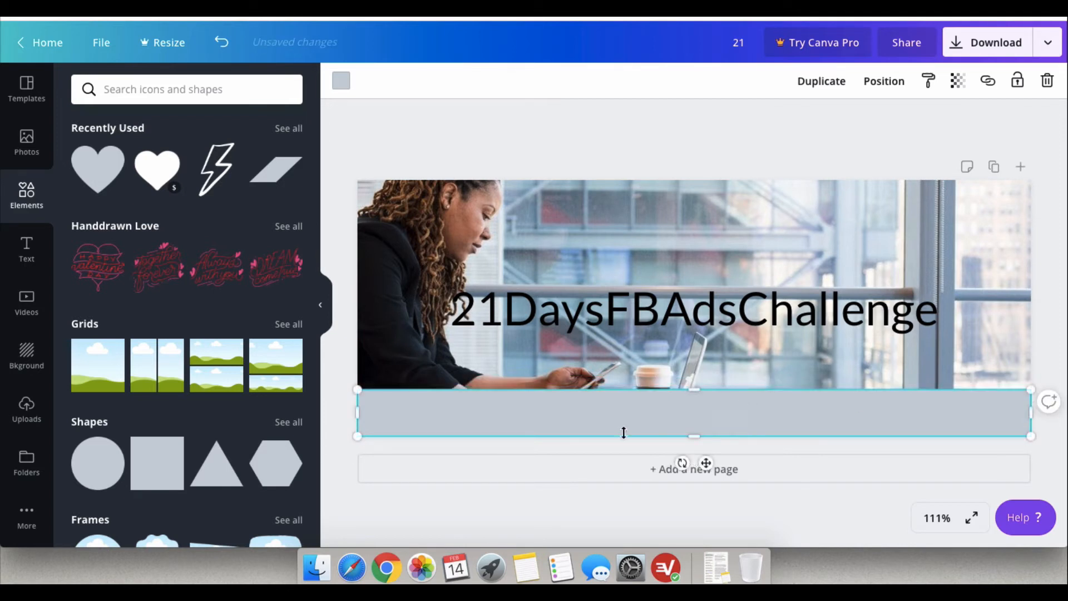
Change the fill colour of the band along the cover's bottom edge to black.
{"action": "left_click", "coordinate": [342, 83]}
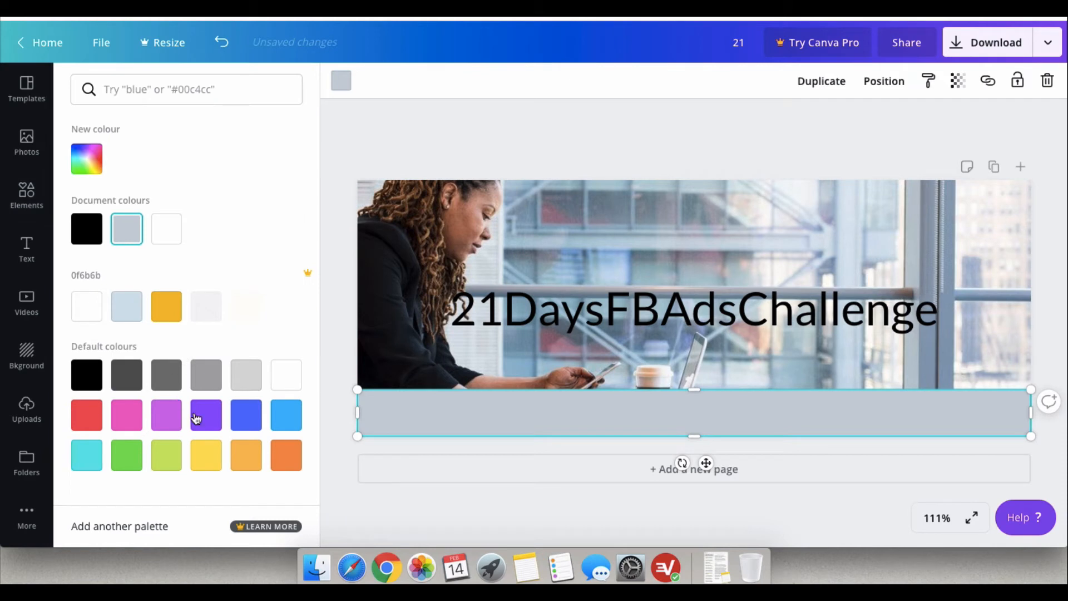
{"action": "left_click", "coordinate": [87, 230]}
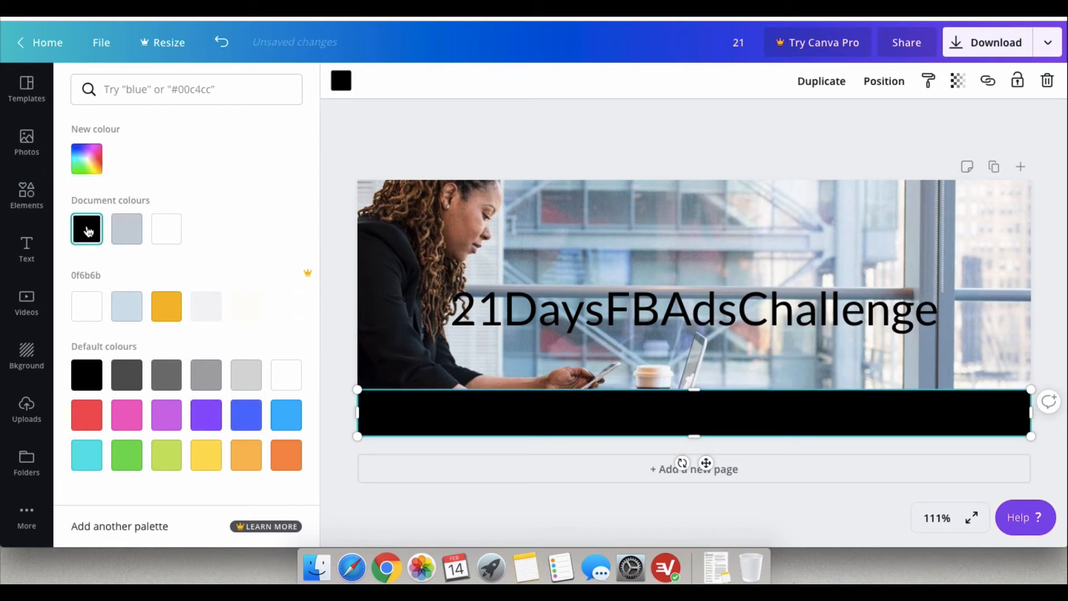
{"action": "left_click", "coordinate": [509, 137]}
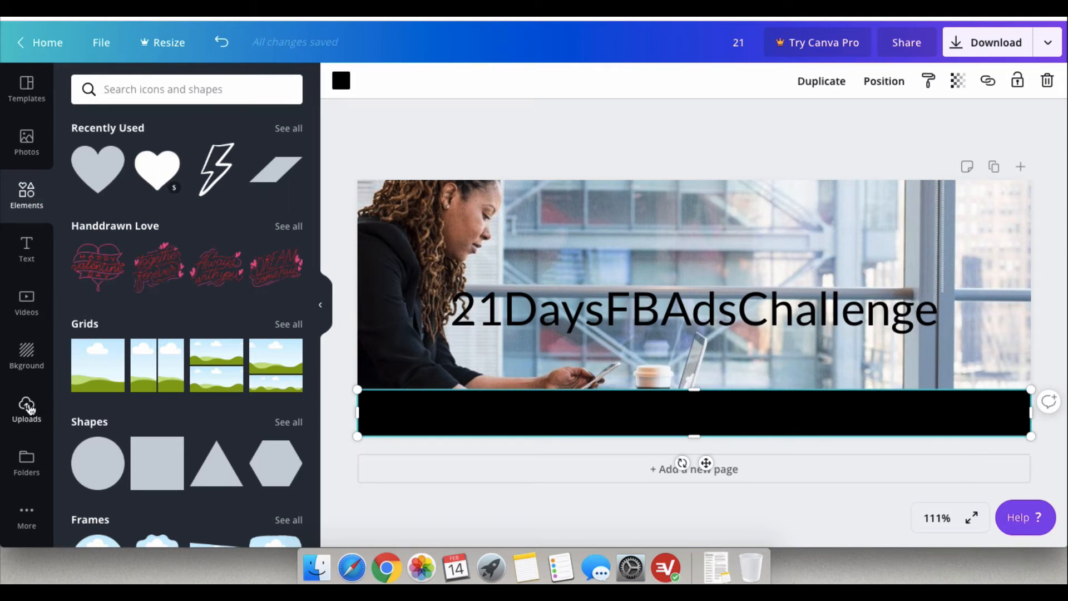
Insert the uploaded transparent challenge logo with black lettering and shrink it to about a quarter of its size.
{"action": "left_click", "coordinate": [22, 406]}
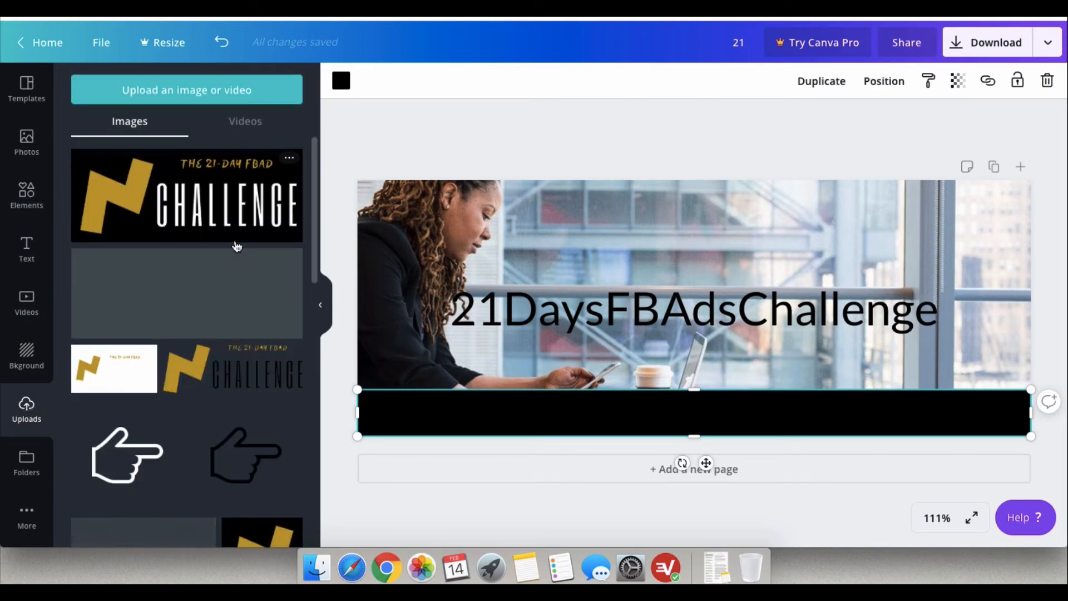
{"action": "left_click", "coordinate": [228, 373]}
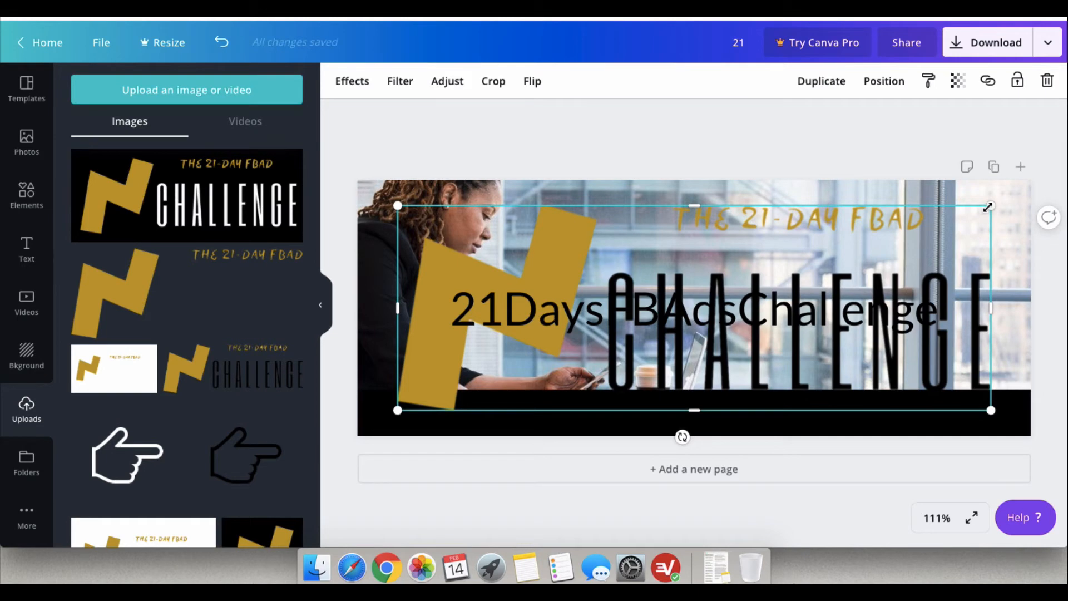
{"action": "left_click_drag", "start_coordinate": [983, 210], "coordinate": [526, 315]}
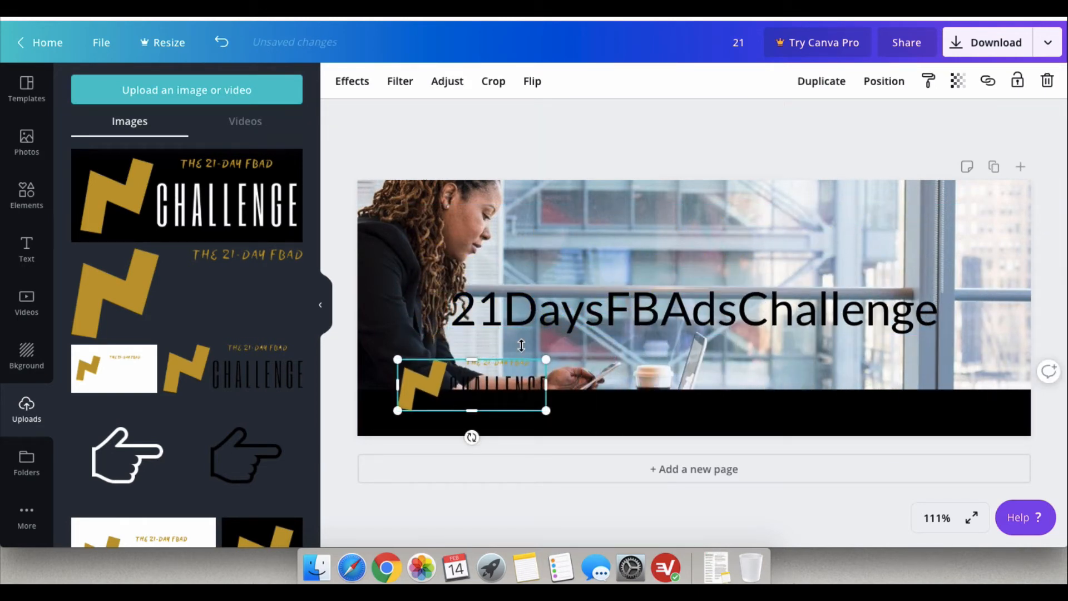
Move the challenge logo to the horizontal centre just above the heading and nudge the heading slightly down.
{"action": "left_click", "coordinate": [594, 353]}
{"action": "left_click", "coordinate": [484, 368]}
{"action": "left_click_drag", "start_coordinate": [484, 378], "coordinate": [609, 300]}
{"action": "left_click_drag", "start_coordinate": [688, 256], "coordinate": [708, 253]}
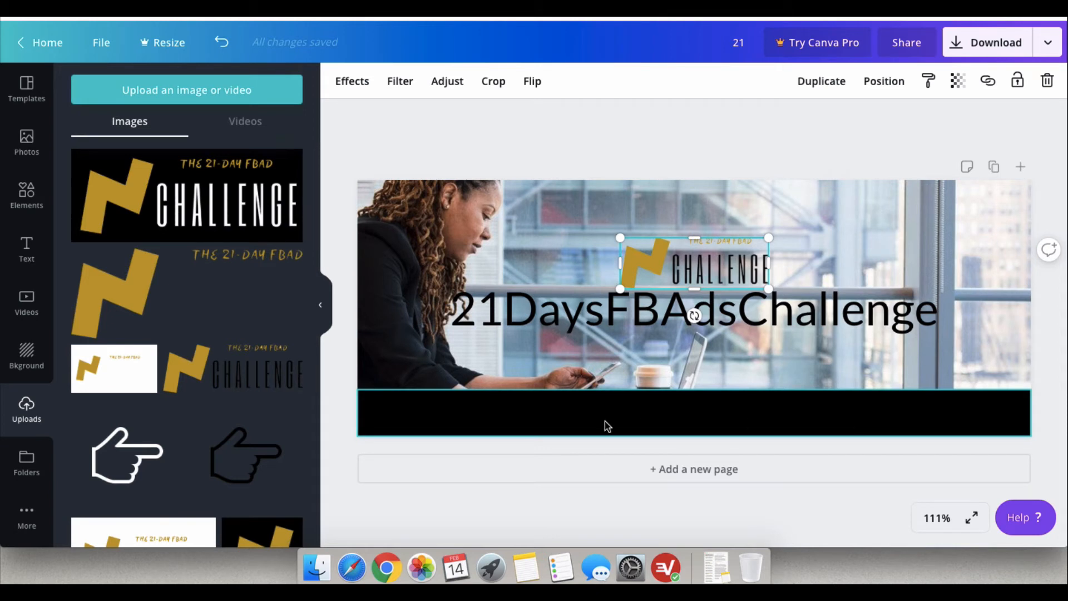
{"action": "left_click", "coordinate": [855, 239]}
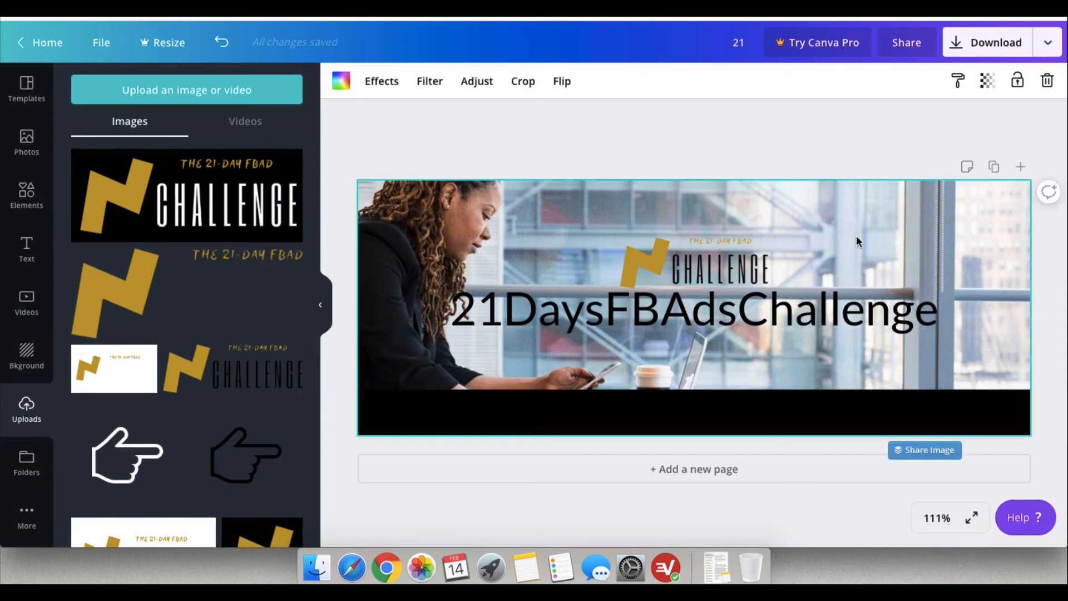
{"action": "left_click", "coordinate": [738, 311]}
{"action": "left_click_drag", "start_coordinate": [737, 312], "coordinate": [738, 320]}
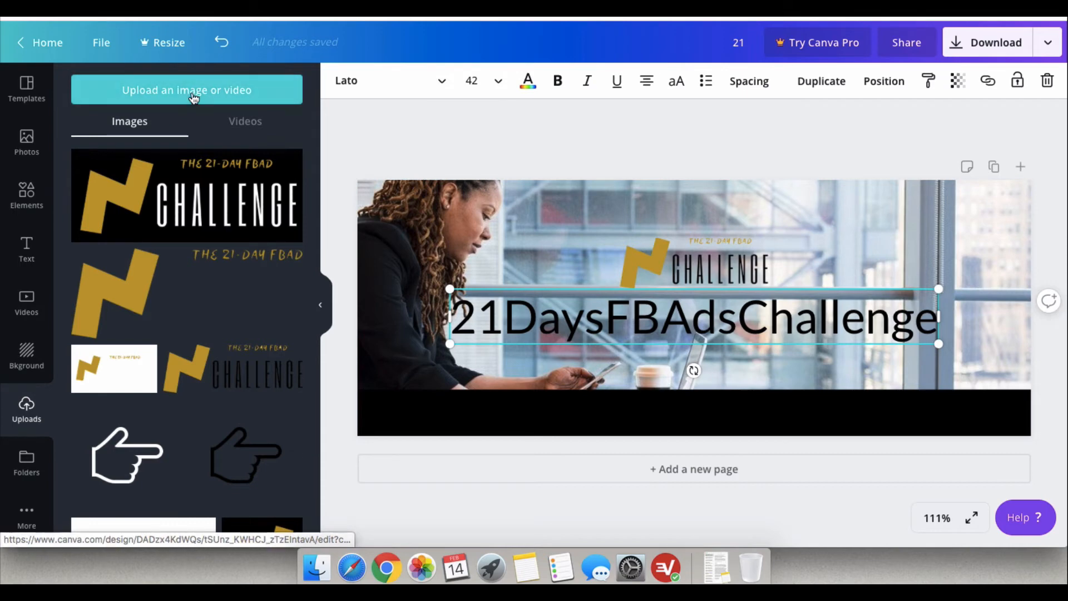
{"action": "left_click", "coordinate": [28, 249]}
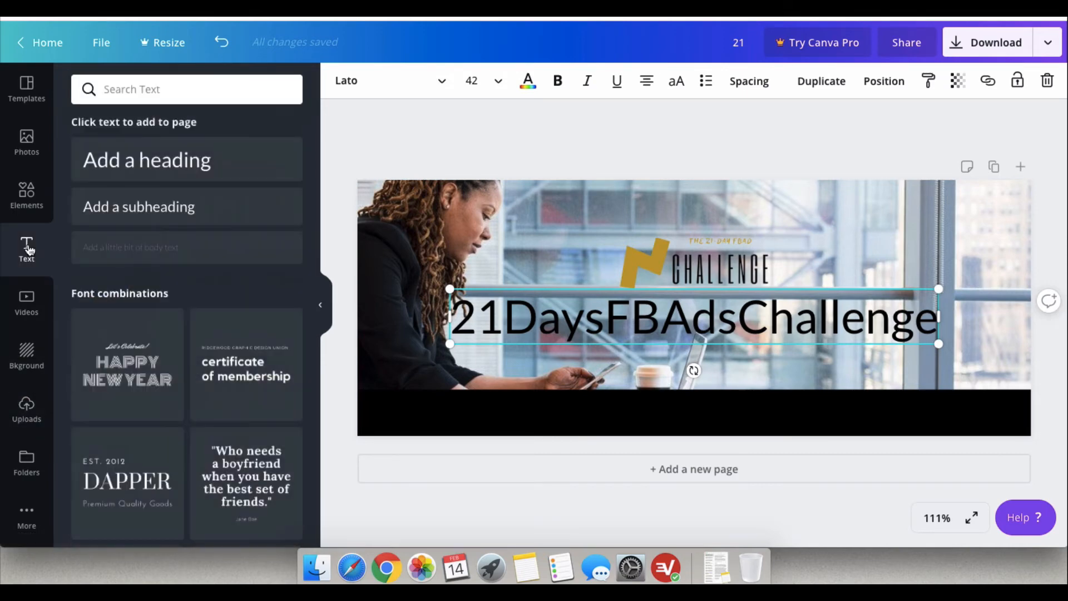
{"action": "left_click", "coordinate": [167, 161]}
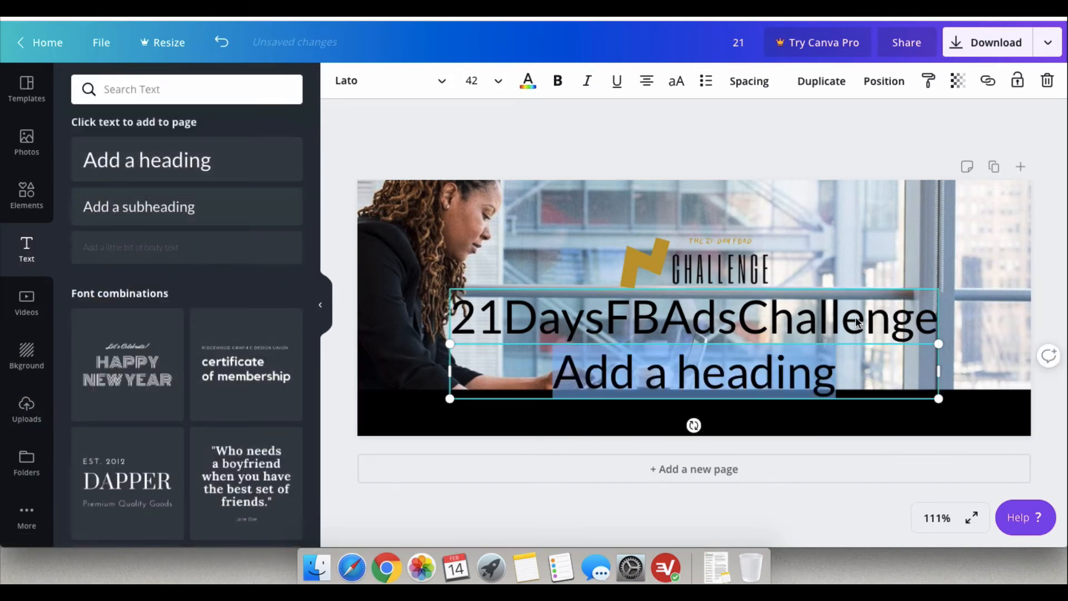
{"action": "left_click", "coordinate": [1047, 81]}
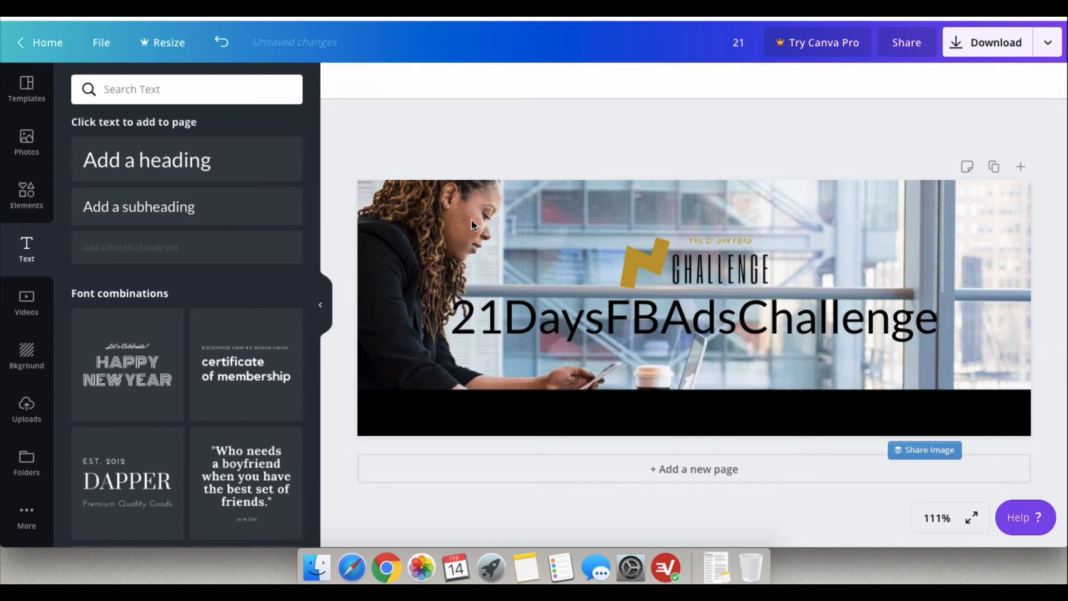
Add a subheading, place it on the black band and set its font to Allura.
{"action": "left_click", "coordinate": [158, 212]}
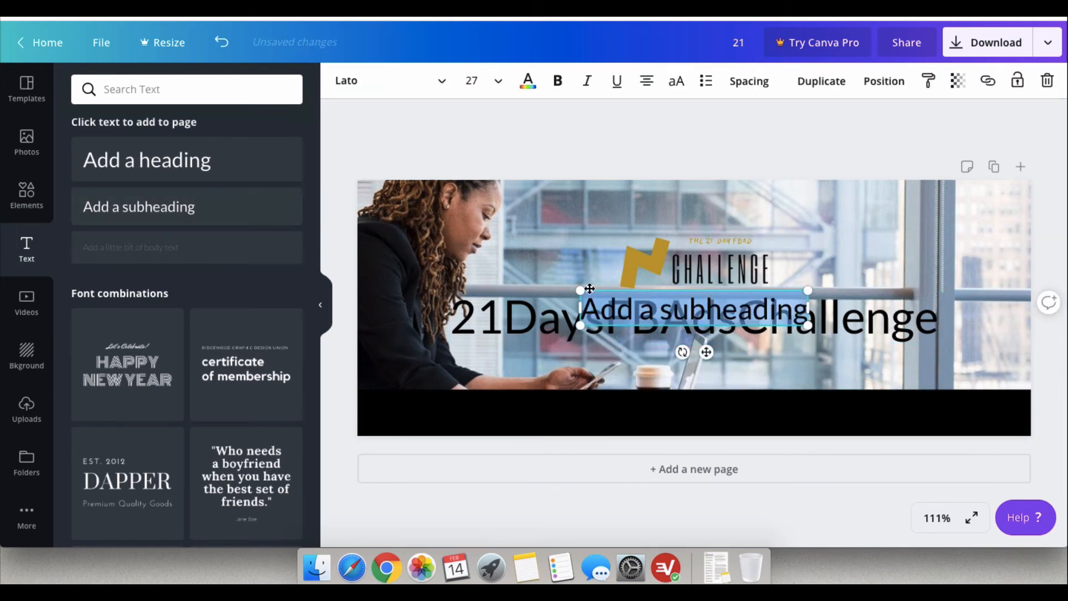
{"action": "left_click_drag", "start_coordinate": [597, 289], "coordinate": [603, 394]}
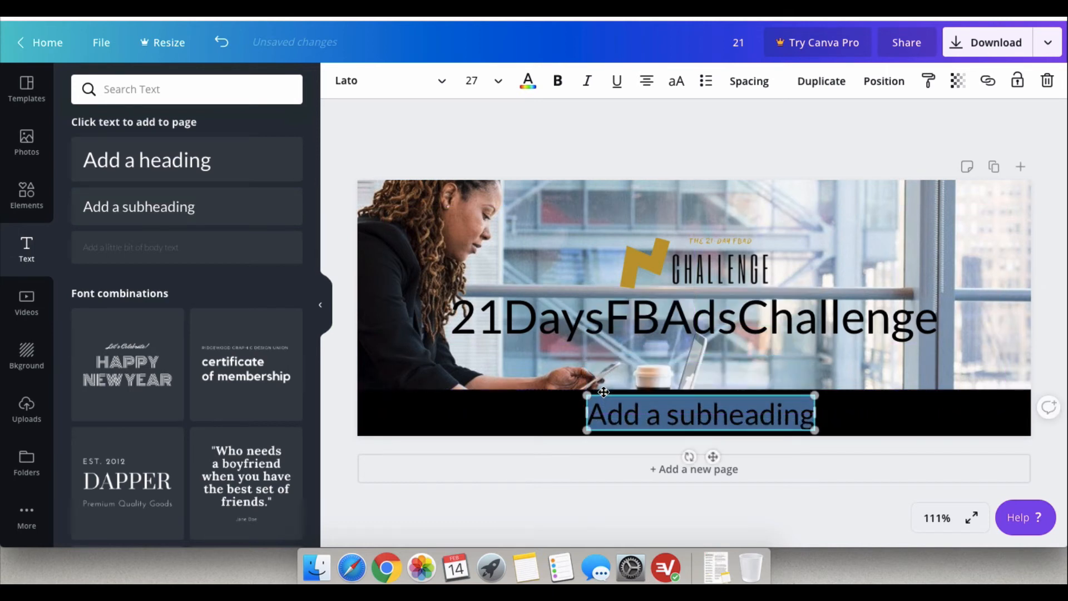
{"action": "left_click", "coordinate": [443, 82]}
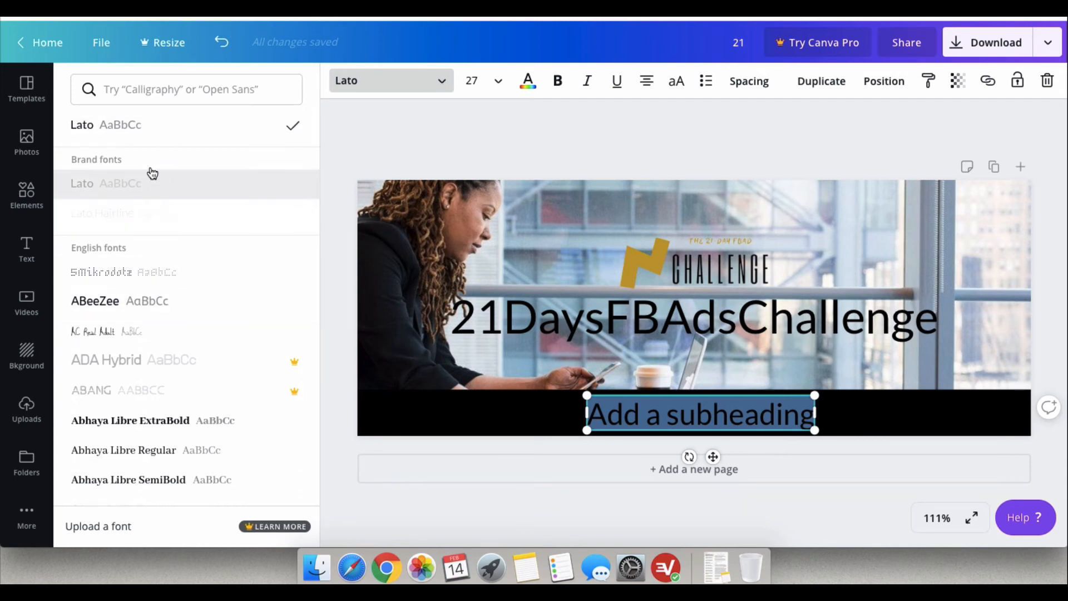
{"action": "scroll", "coordinate": [114, 321], "scroll_direction": "down", "scroll_amount": 3}
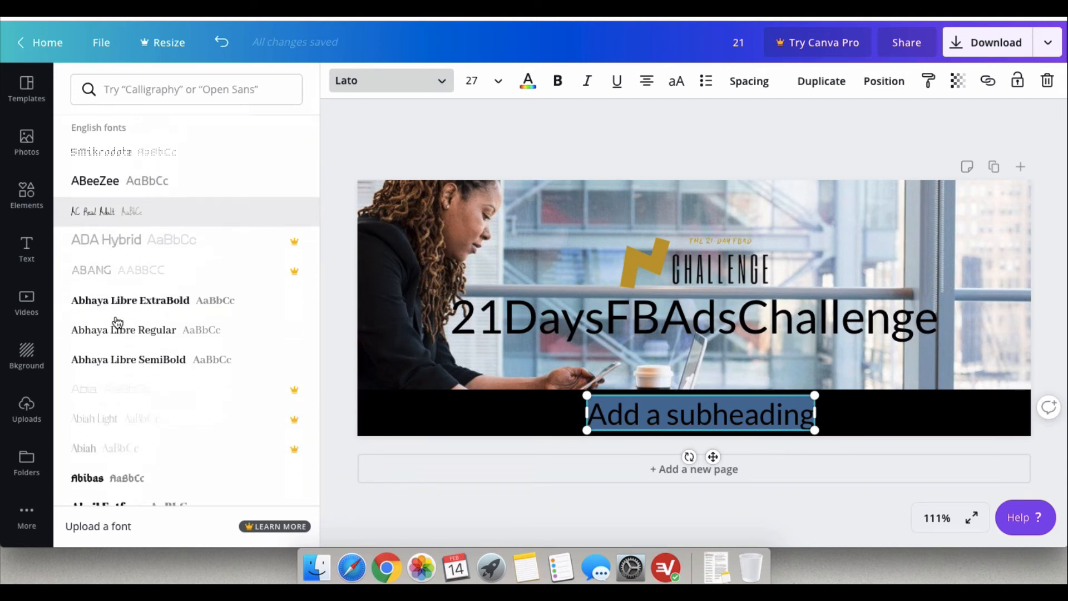
{"action": "scroll", "coordinate": [117, 322], "scroll_direction": "down", "scroll_amount": 1}
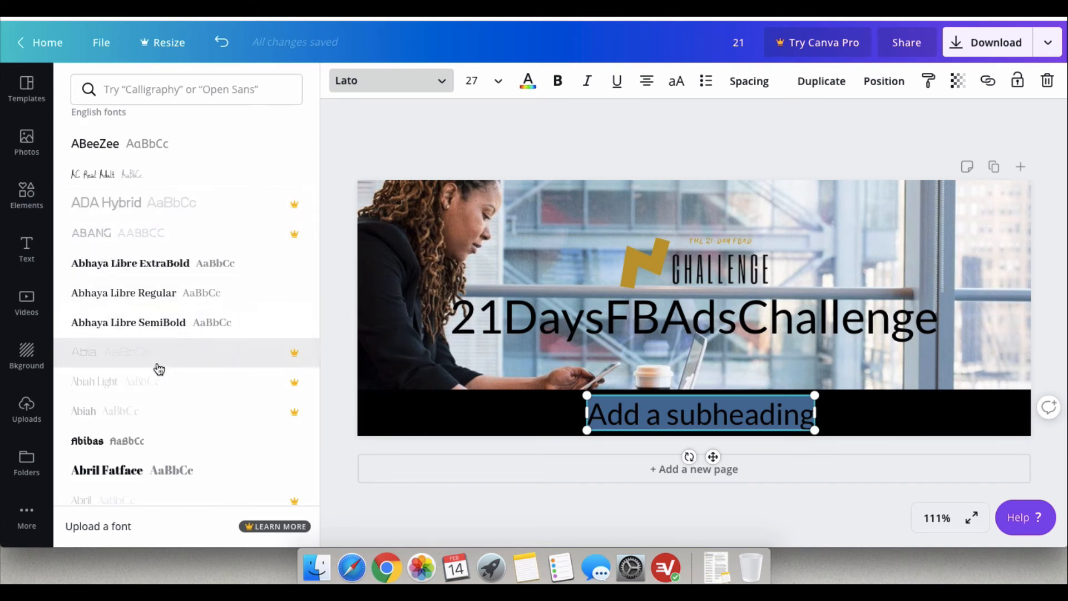
{"action": "scroll", "coordinate": [158, 368], "scroll_direction": "down", "scroll_amount": 10}
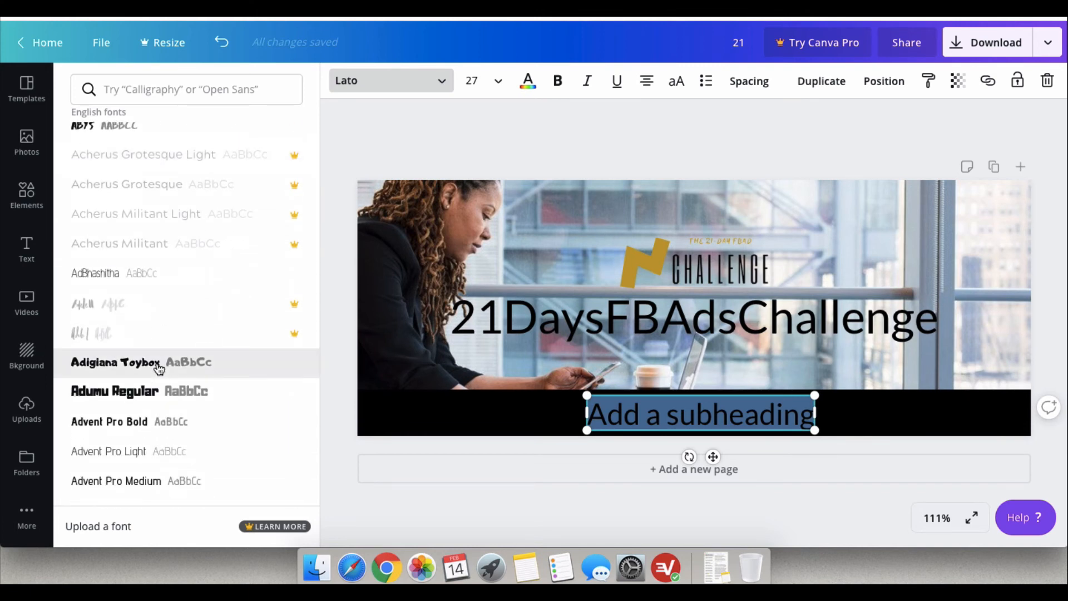
{"action": "scroll", "coordinate": [159, 368], "scroll_direction": "down", "scroll_amount": 5}
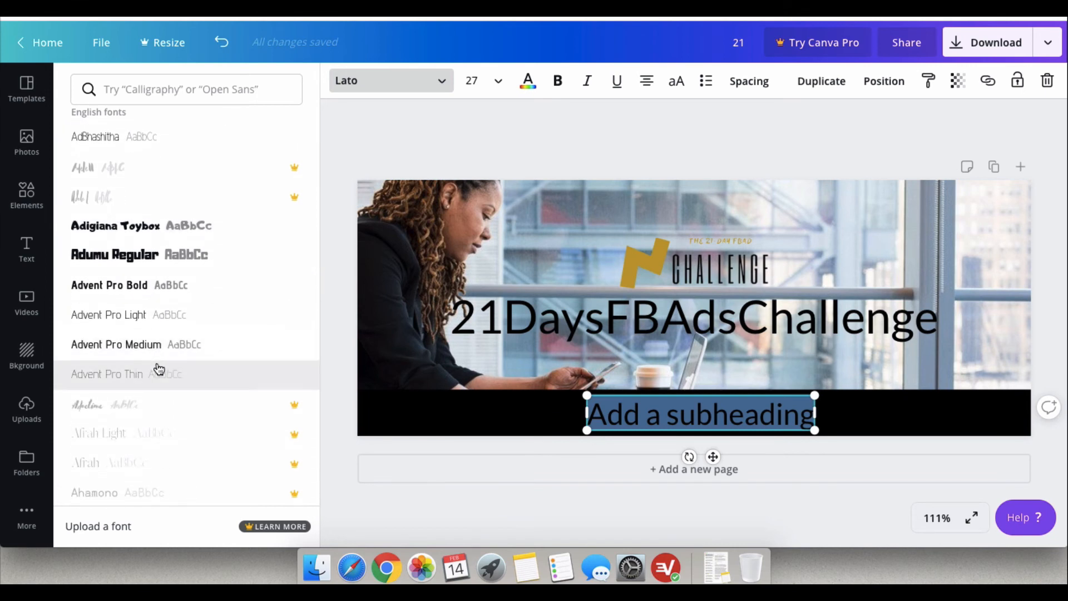
{"action": "scroll", "coordinate": [191, 353], "scroll_direction": "down", "scroll_amount": 5}
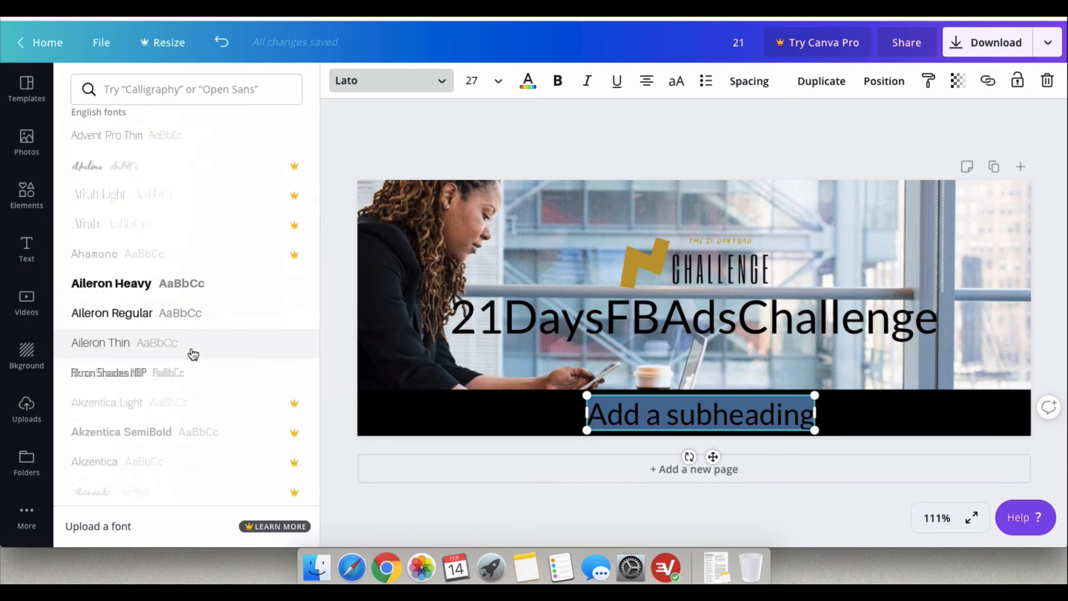
{"action": "scroll", "coordinate": [193, 355], "scroll_direction": "down", "scroll_amount": 5}
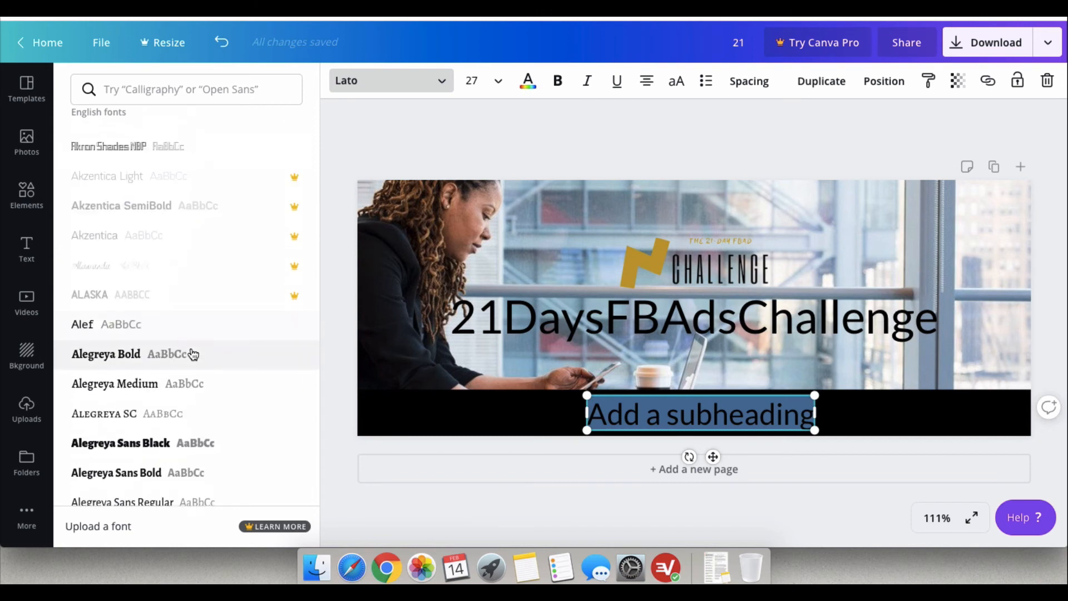
{"action": "scroll", "coordinate": [193, 354], "scroll_direction": "down", "scroll_amount": 5}
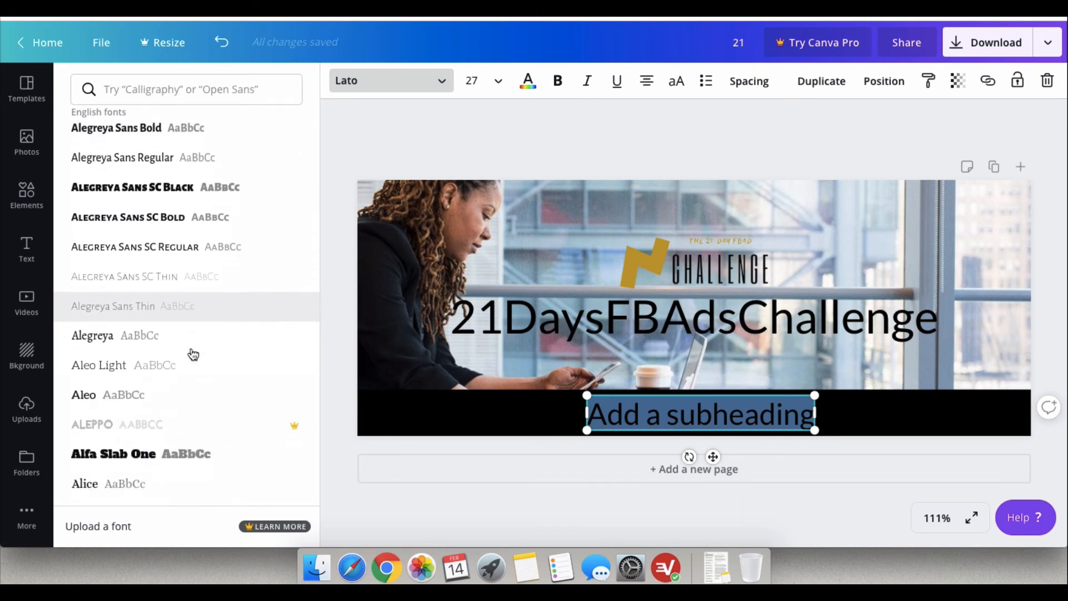
{"action": "scroll", "coordinate": [193, 354], "scroll_direction": "down", "scroll_amount": 5}
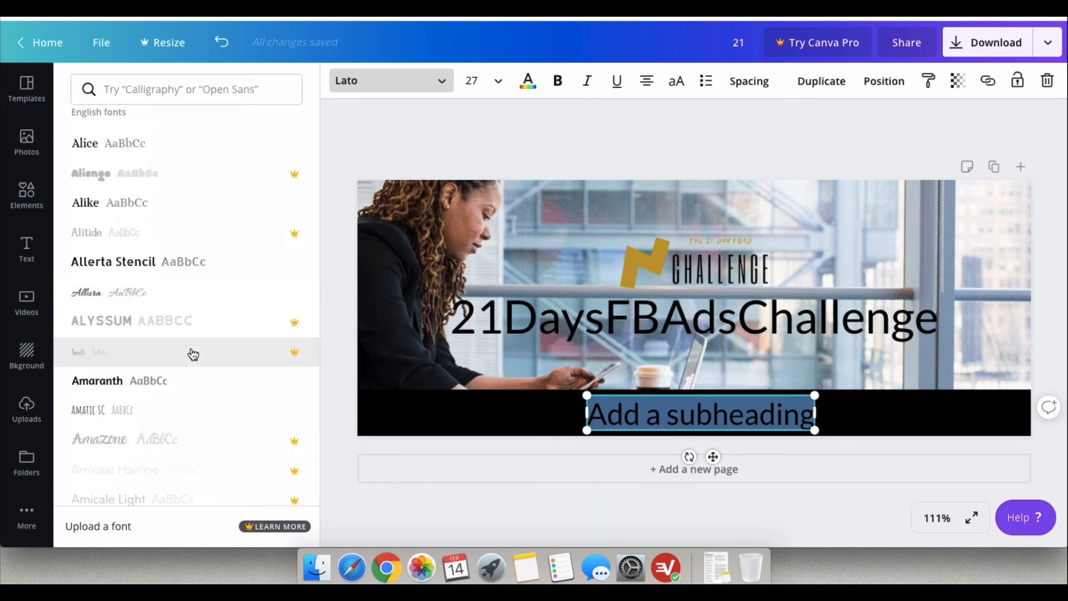
{"action": "left_click", "coordinate": [102, 298]}
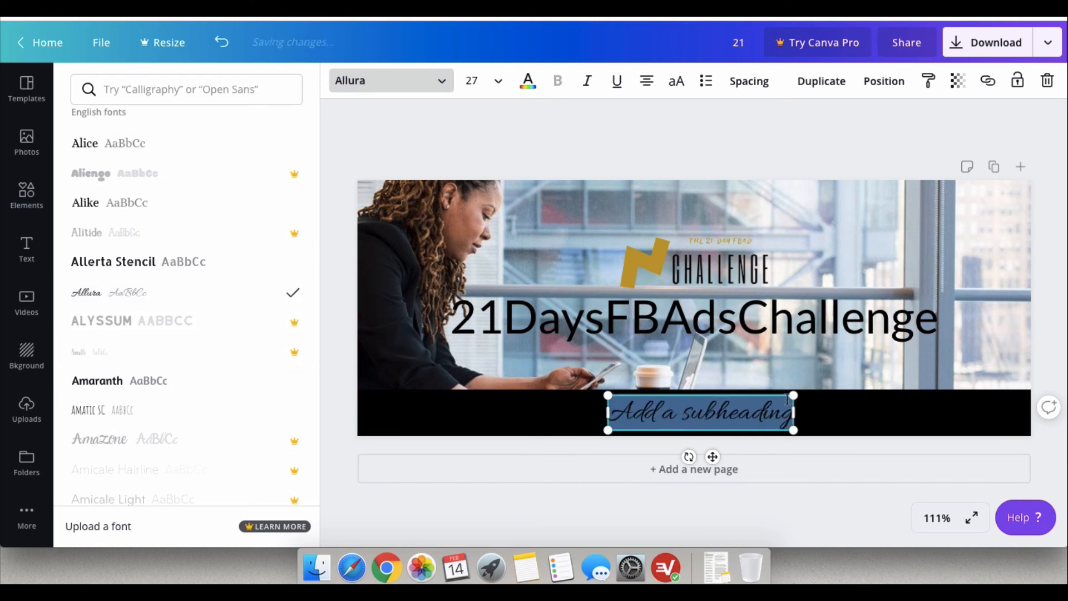
Colour the subheading white and scale it down to a font size of about 21.
{"action": "left_click", "coordinate": [528, 81]}
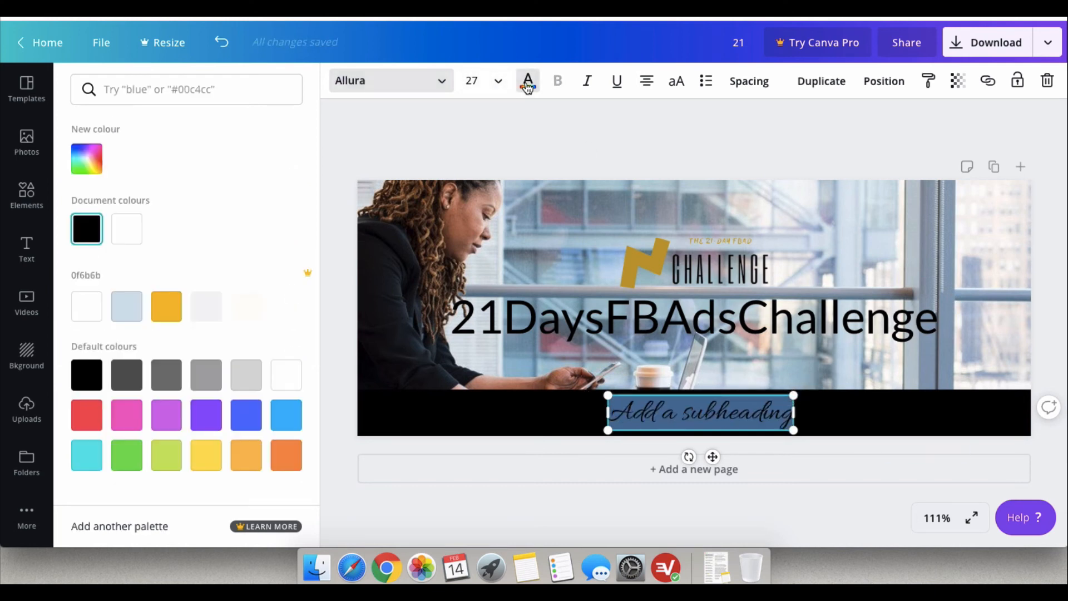
{"action": "left_click", "coordinate": [139, 229]}
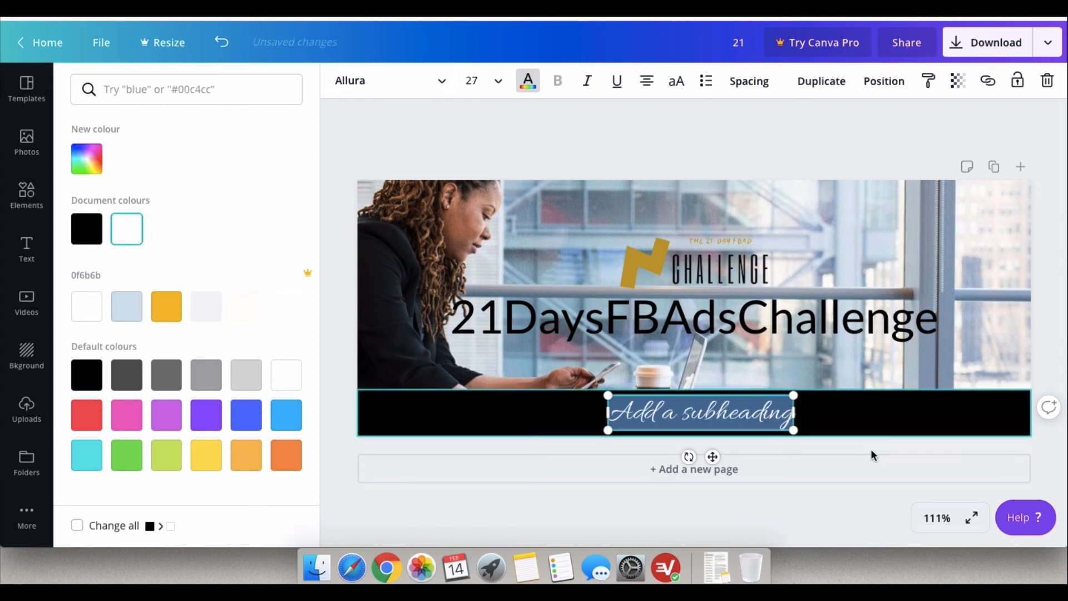
{"action": "left_click_drag", "start_coordinate": [791, 396], "coordinate": [728, 397]}
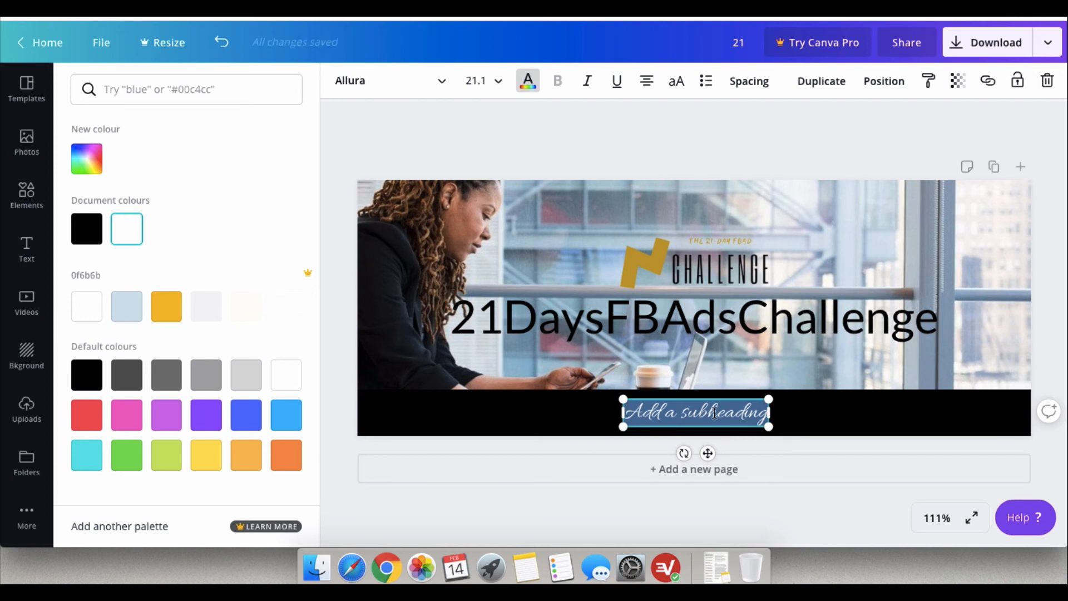
Replace the subheading's placeholder text with "Live Dream Enjoy".
{"action": "key", "text": "BackSpace"}
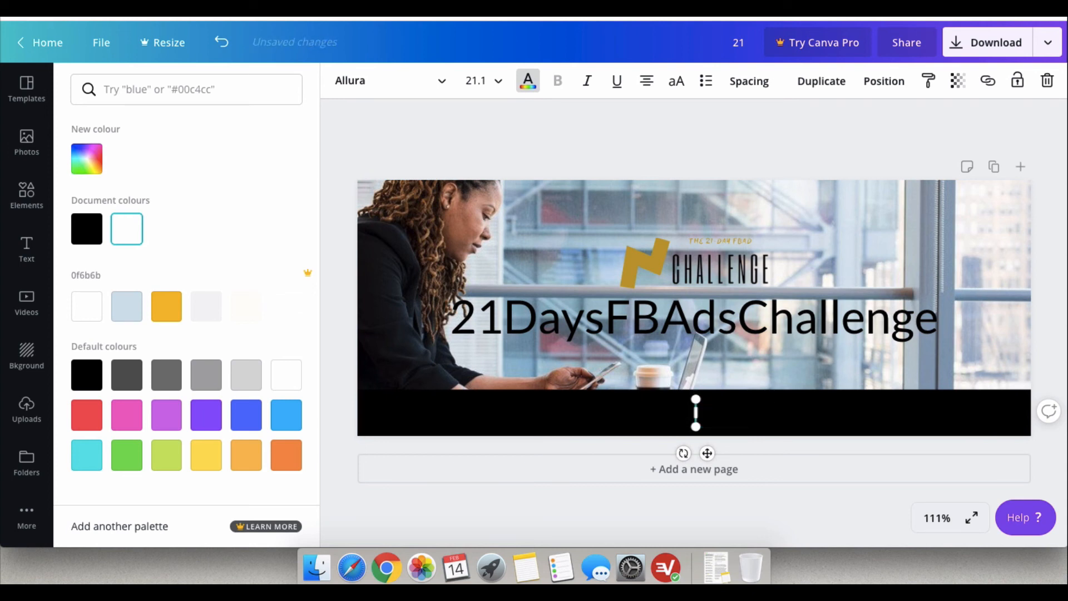
{"action": "type", "text": "Live"}
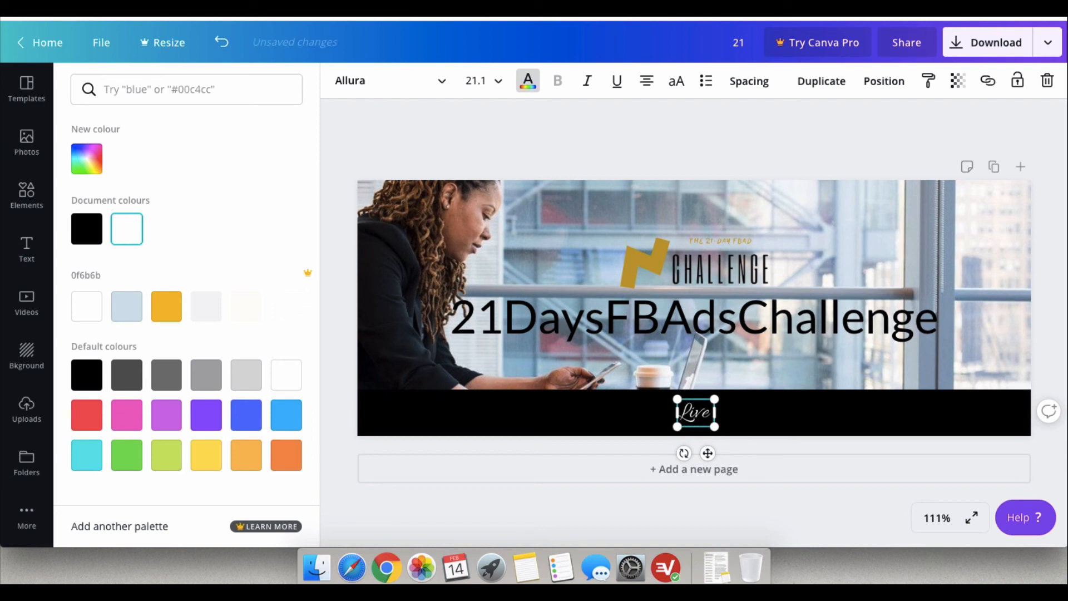
{"action": "type", "text": " Dream"}
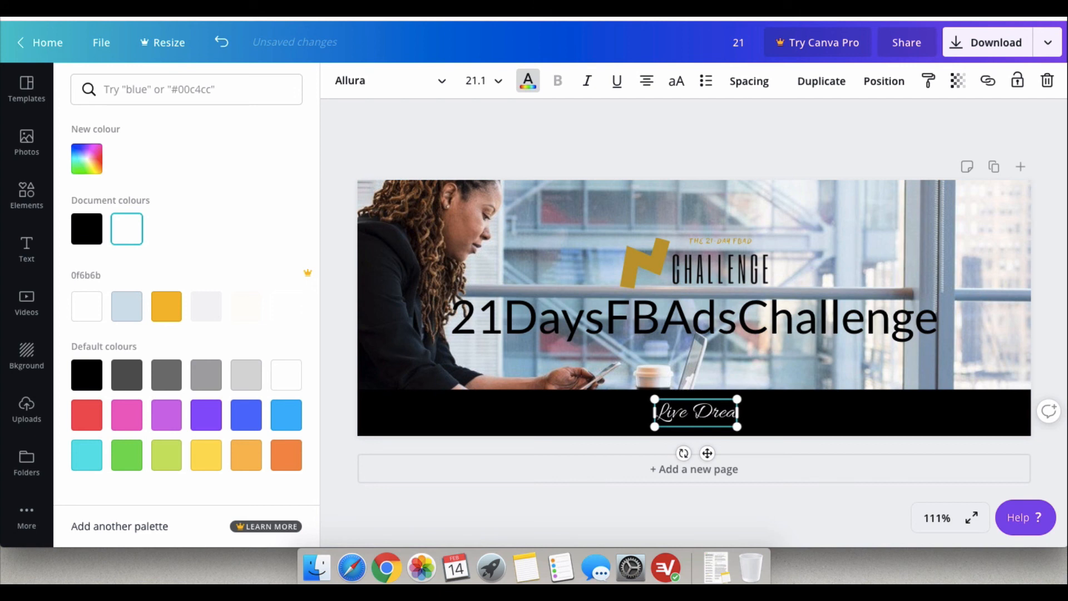
{"action": "type", "text": " Enjoy"}
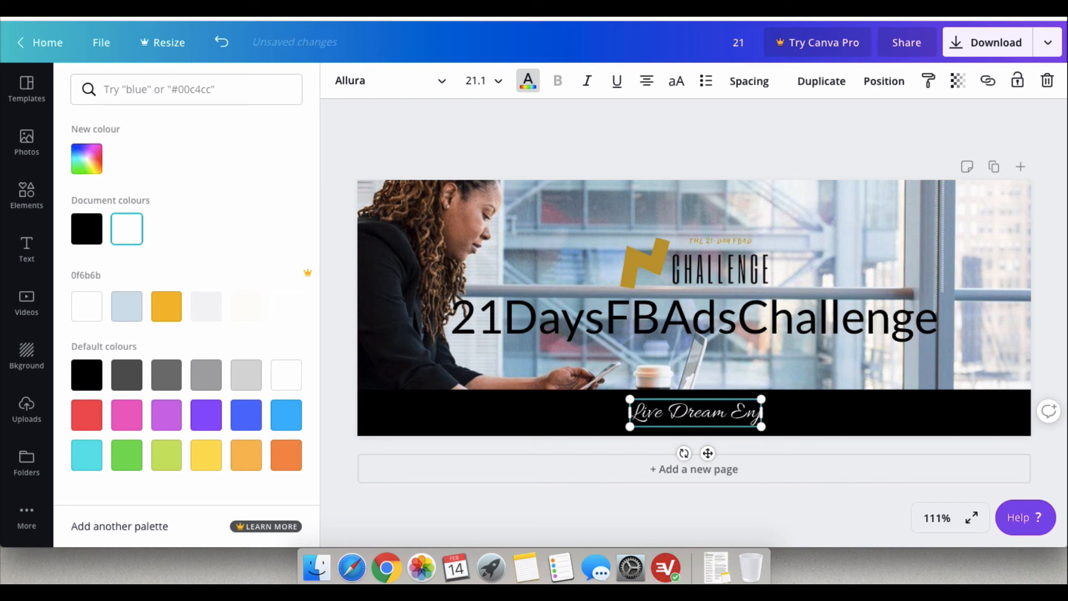
{"action": "left_click", "coordinate": [845, 416]}
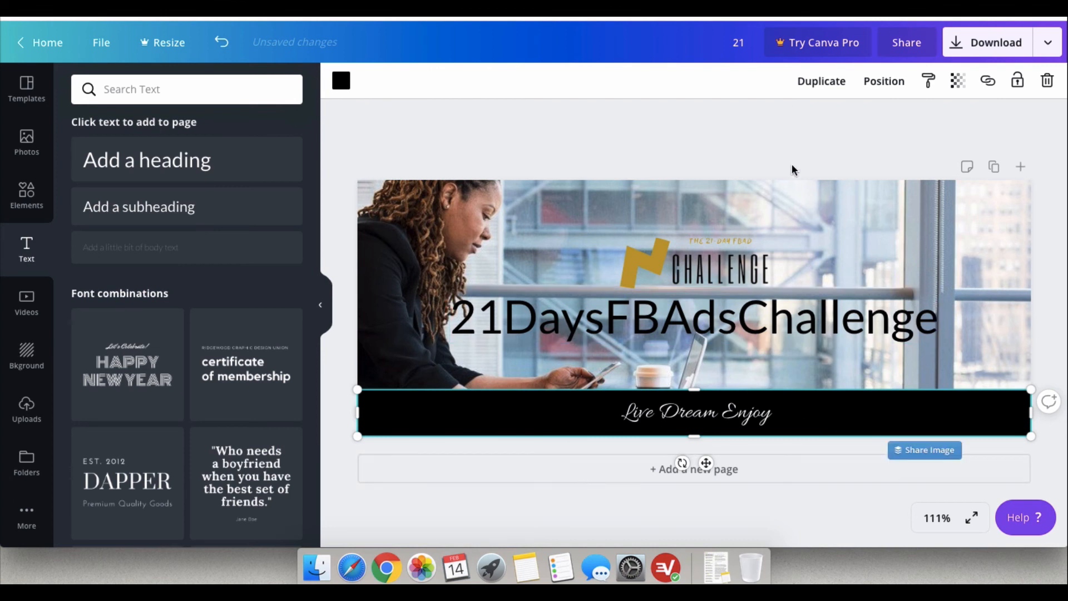
{"action": "left_click", "coordinate": [769, 145]}
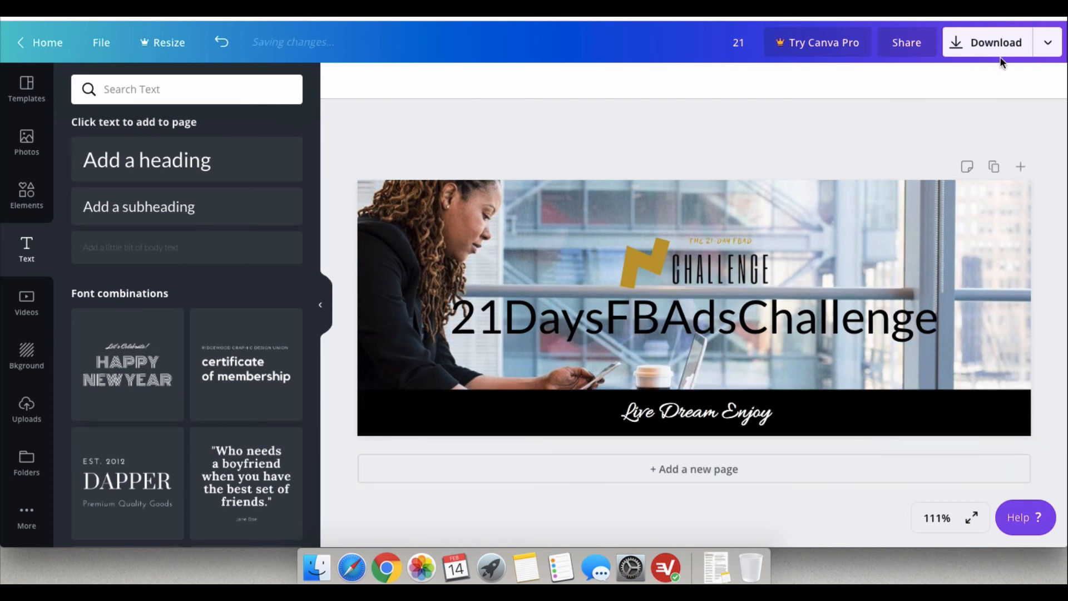
Download the finished cover as a PNG file.
{"action": "left_click", "coordinate": [980, 49]}
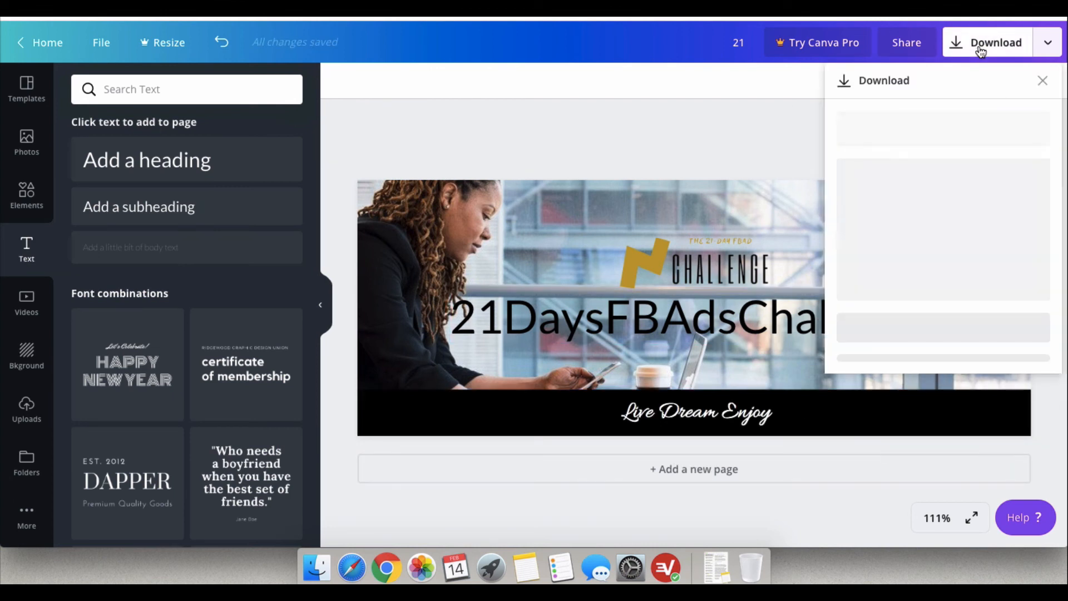
{"action": "left_click", "coordinate": [945, 307]}
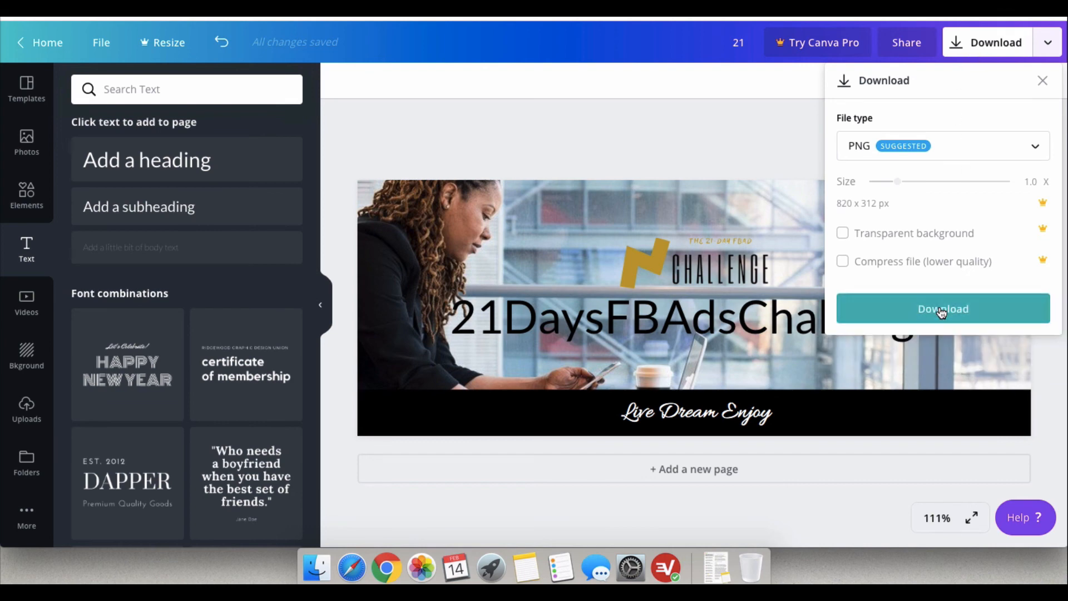